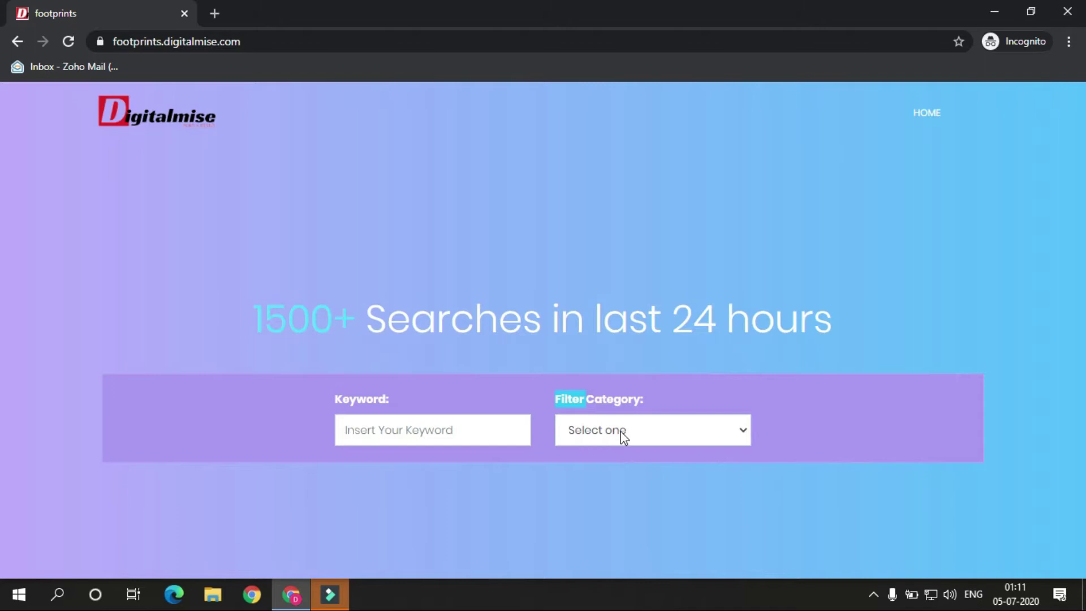
click(623, 436)
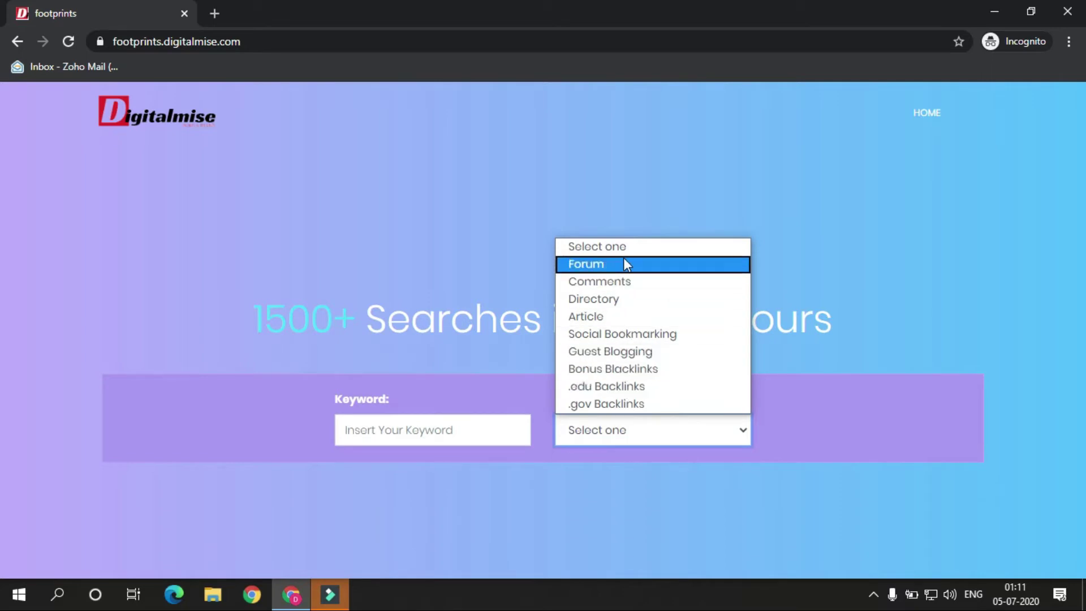
click(409, 435)
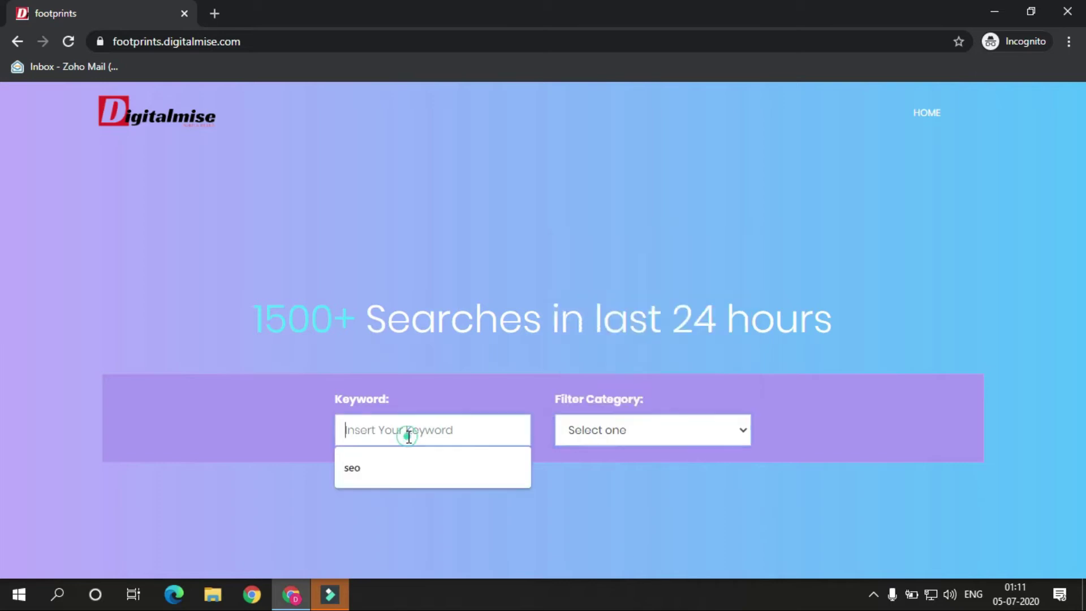
click(594, 492)
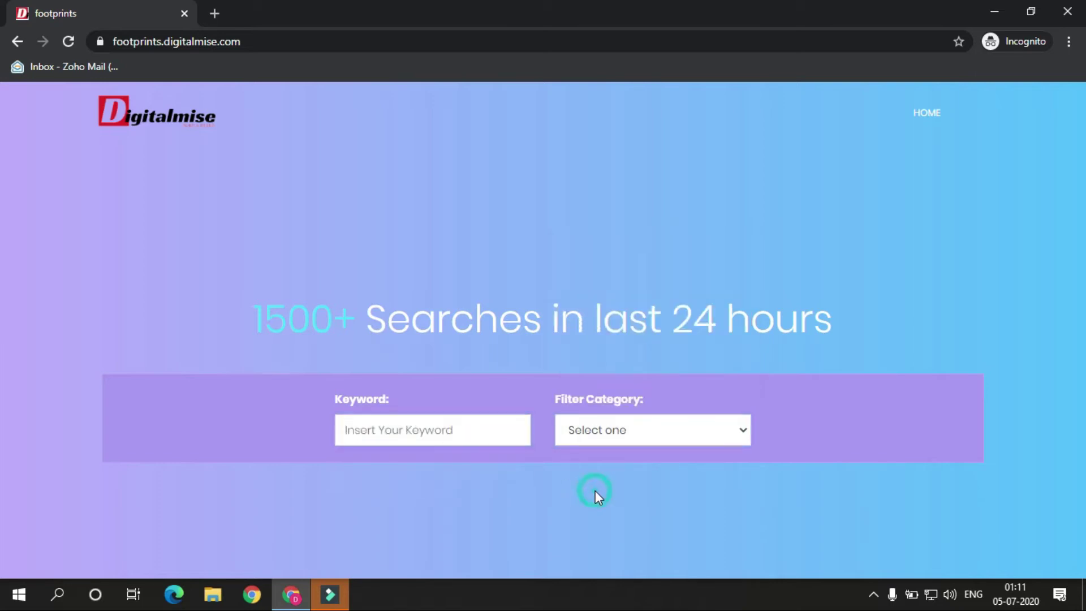
Enter the keyword fashion and set the filter category to .edu Backlinks.
click(487, 441)
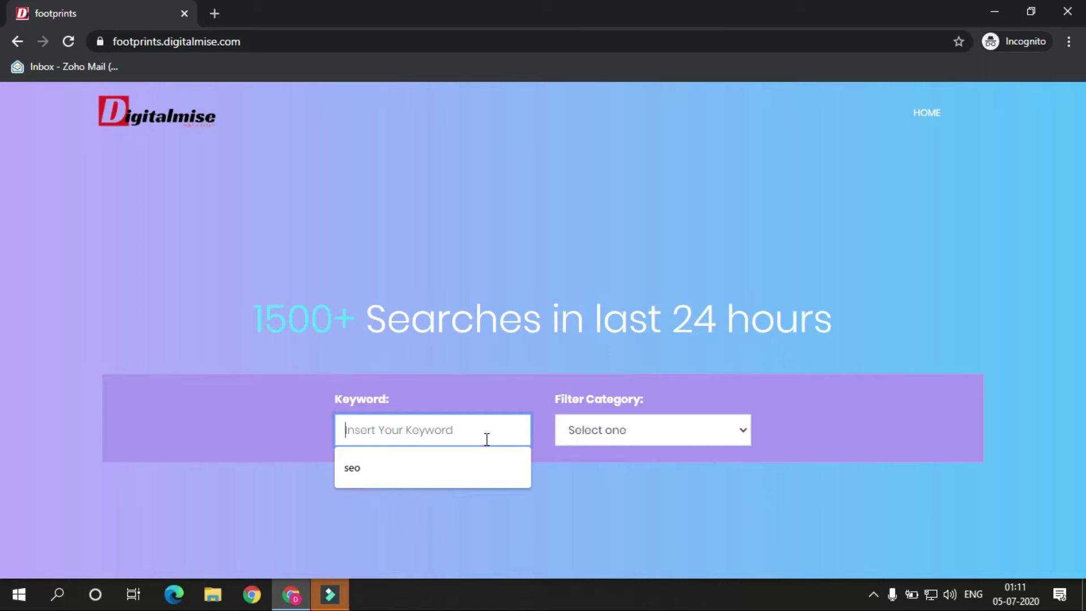
text(movies)
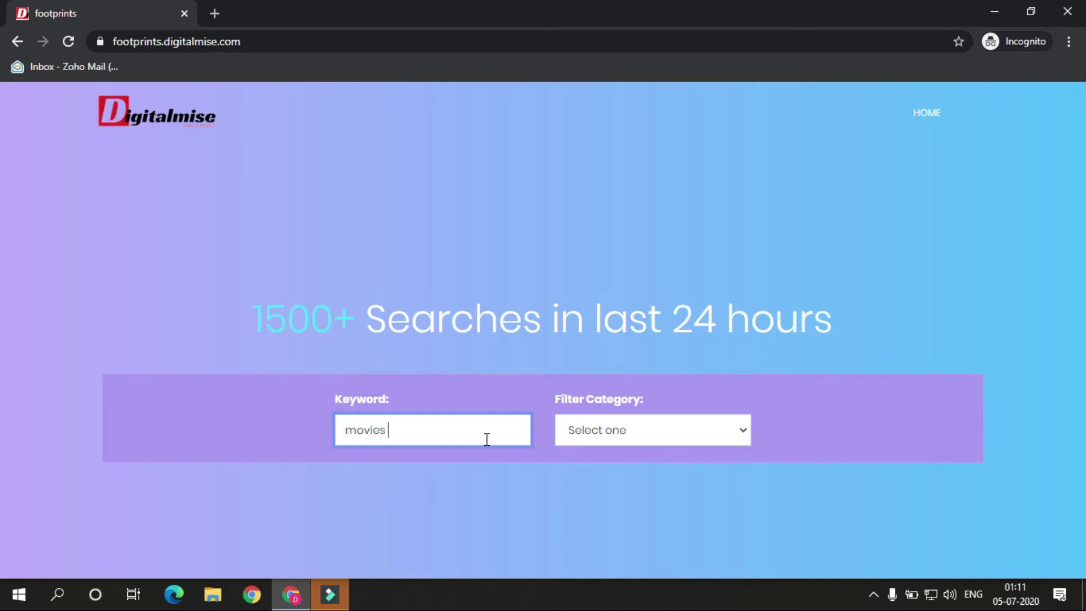
key(ctrl+a)
key(BackSpace)
text(fashion)
click(617, 428)
click(603, 390)
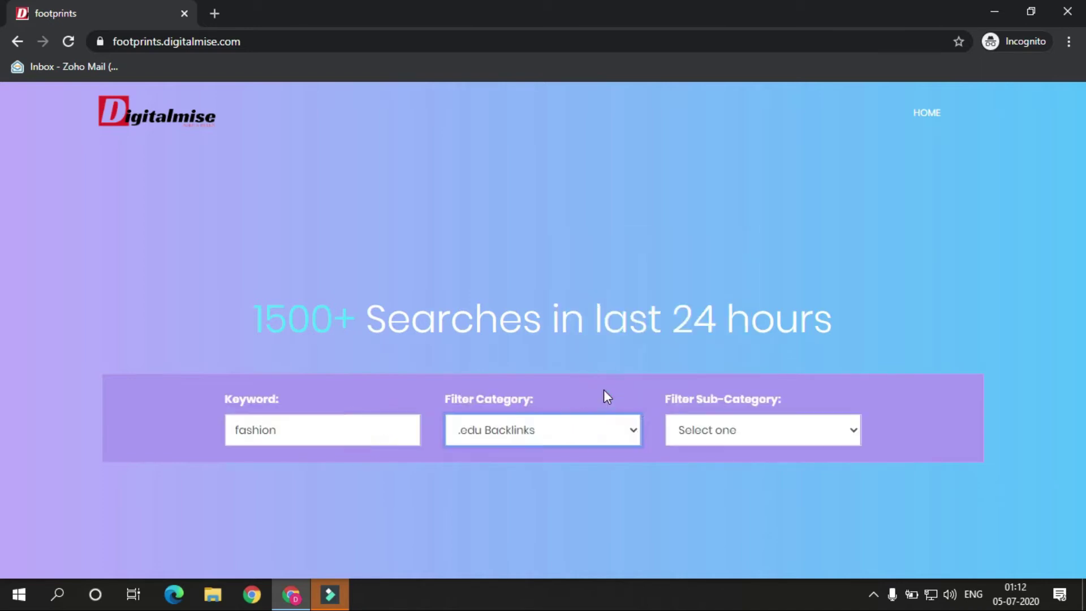
Set the sub-category to Blog Commenting and the link filter to WordPress Site, and run the search.
click(714, 432)
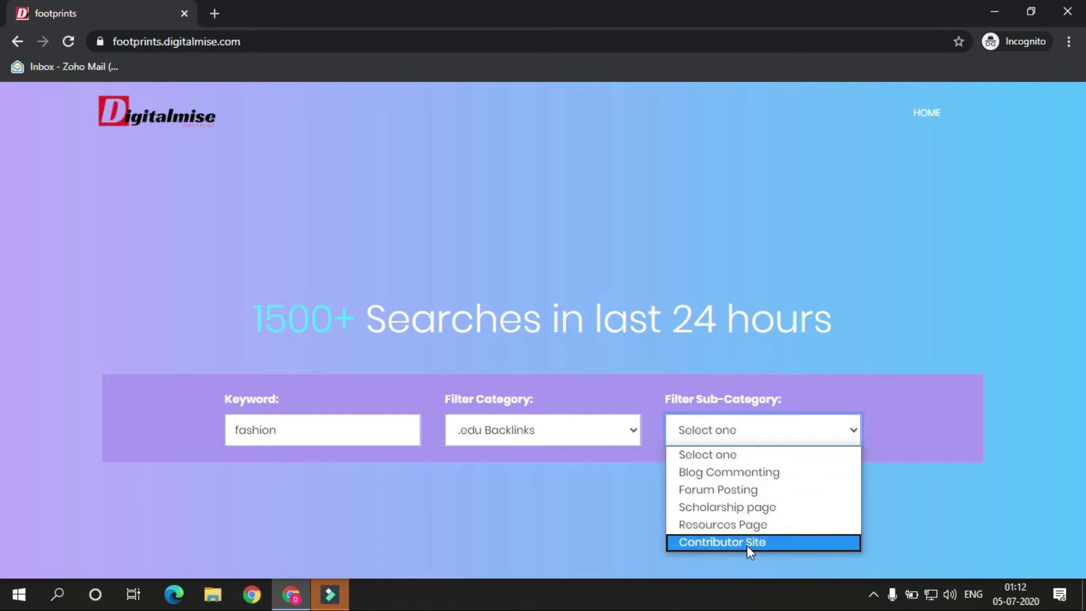
click(750, 474)
click(836, 436)
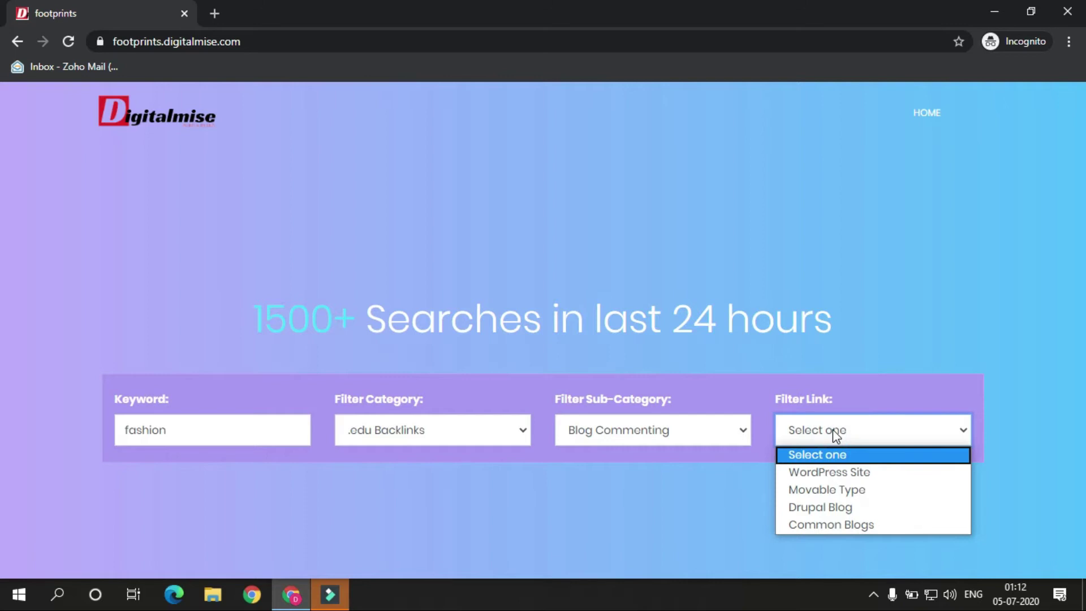
click(833, 472)
click(579, 494)
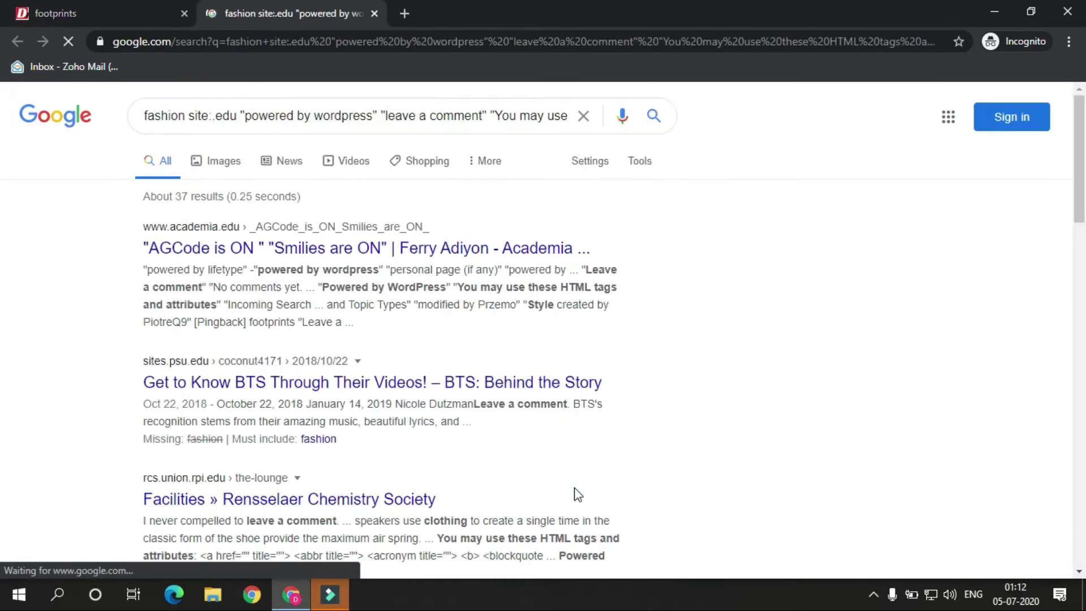
double_click(181, 195)
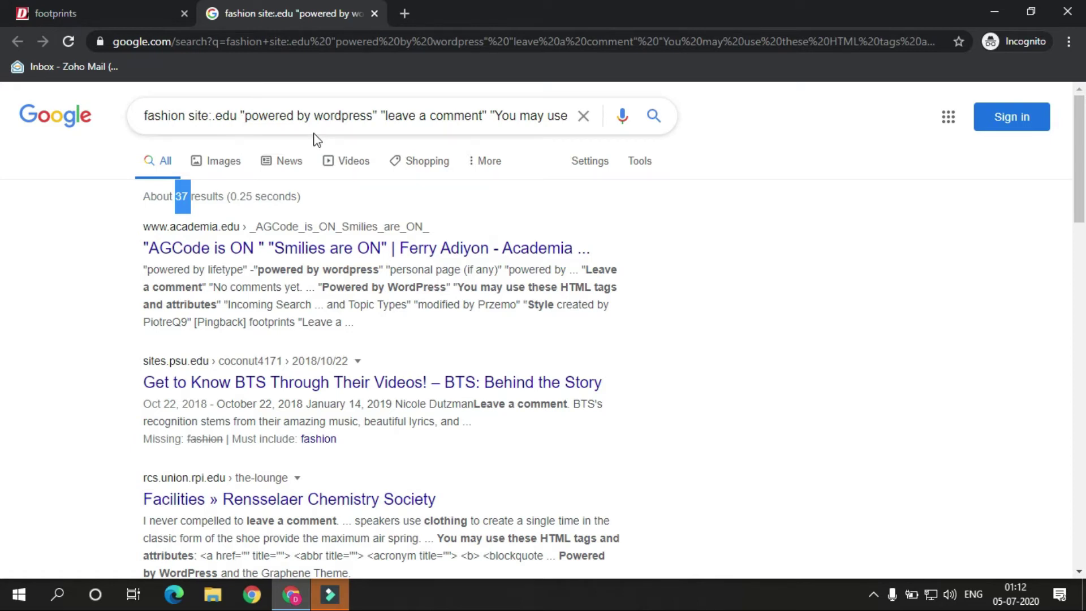
Rerun the fashion search from the footprints form with the link filter set to Common Blogs, and close the earlier WordPress results.
click(148, 3)
click(825, 442)
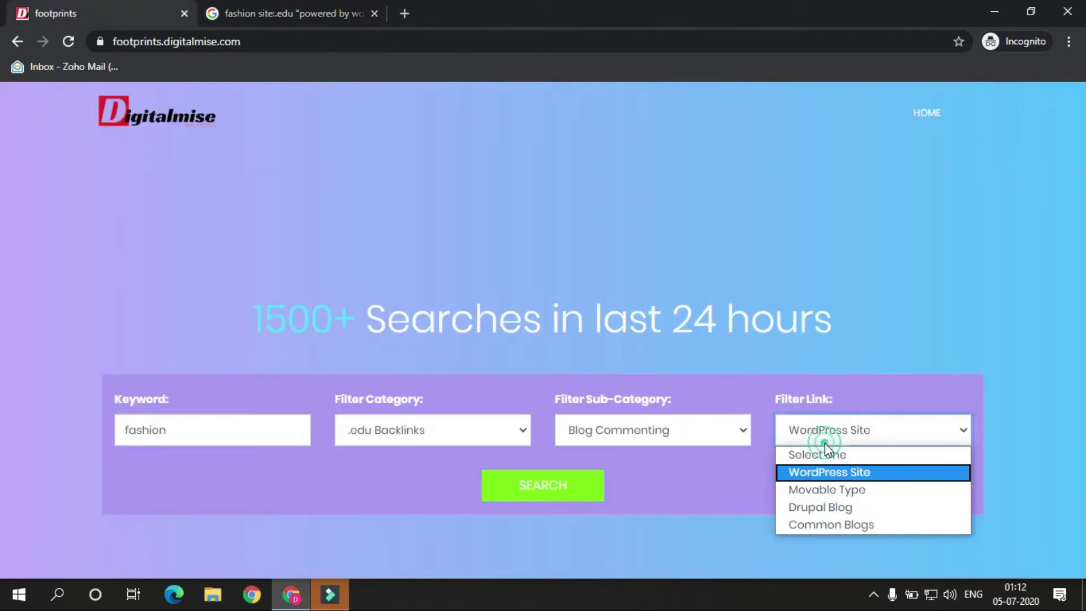
click(818, 524)
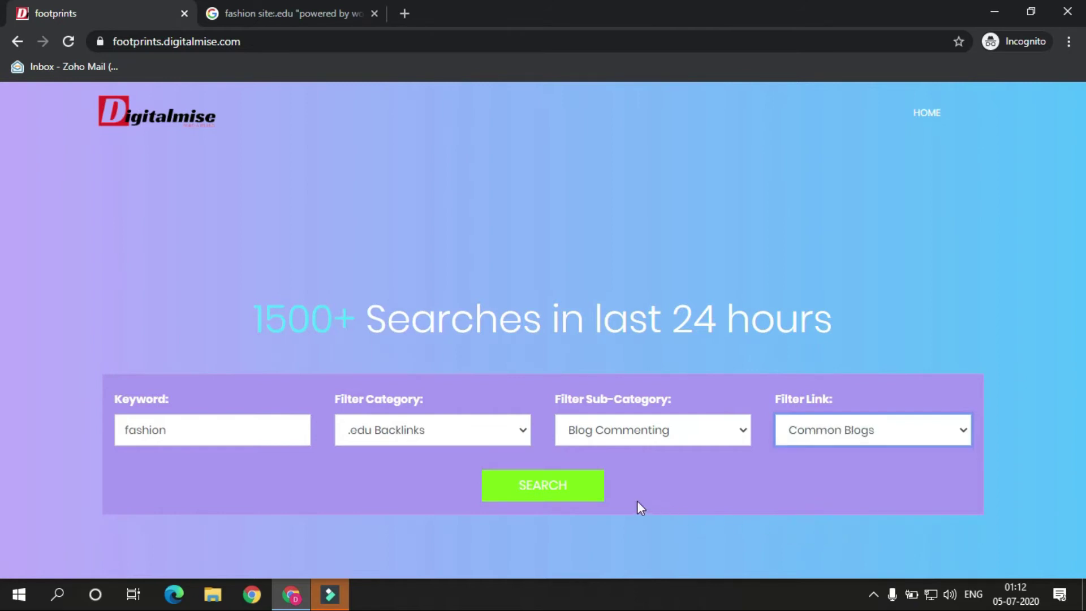
click(582, 490)
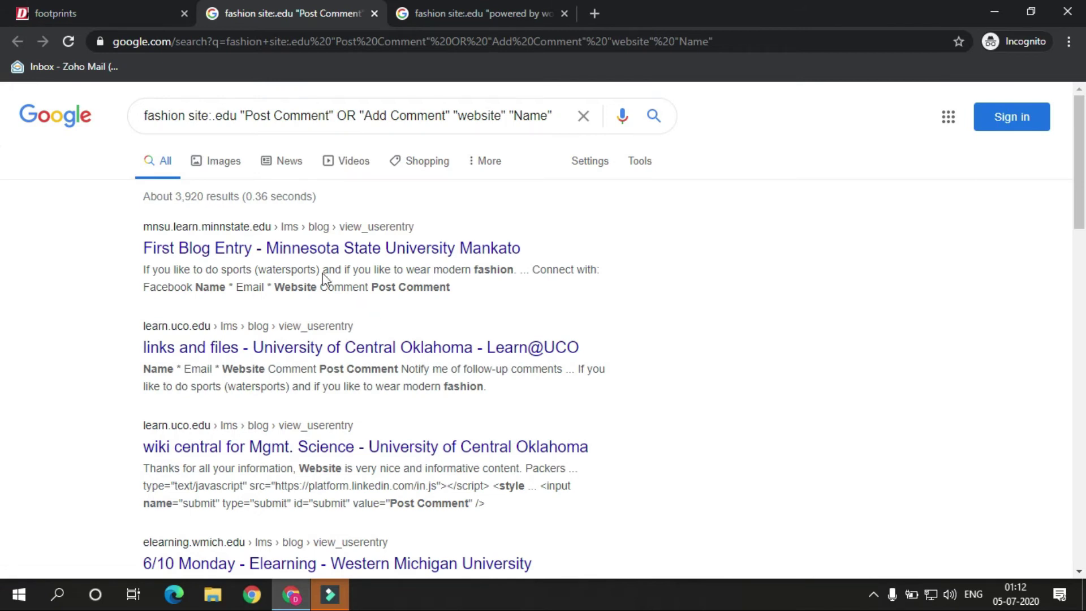
double_click(184, 197)
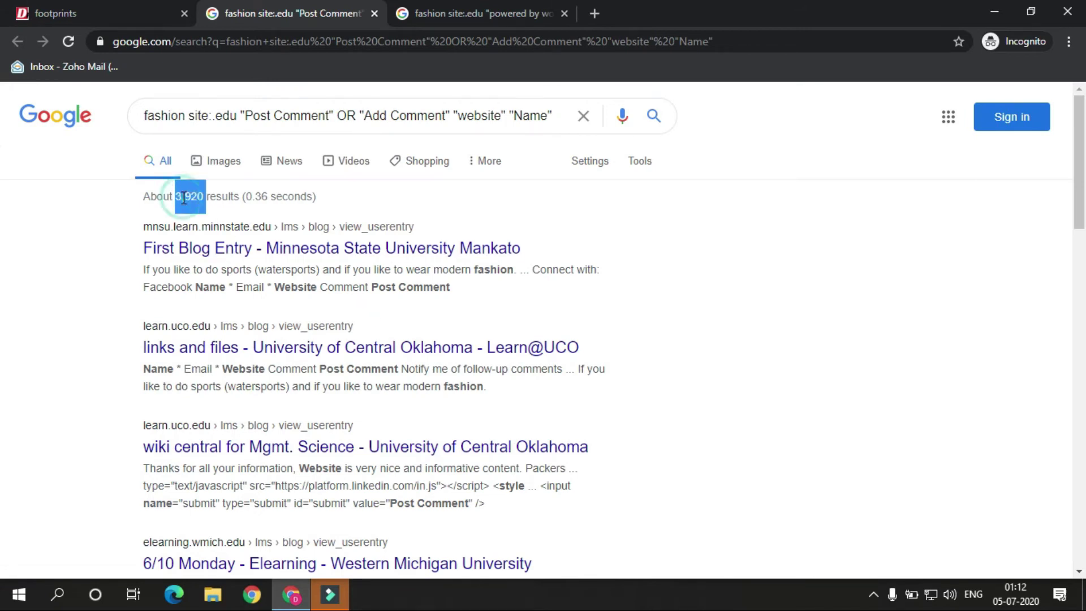
click(504, 13)
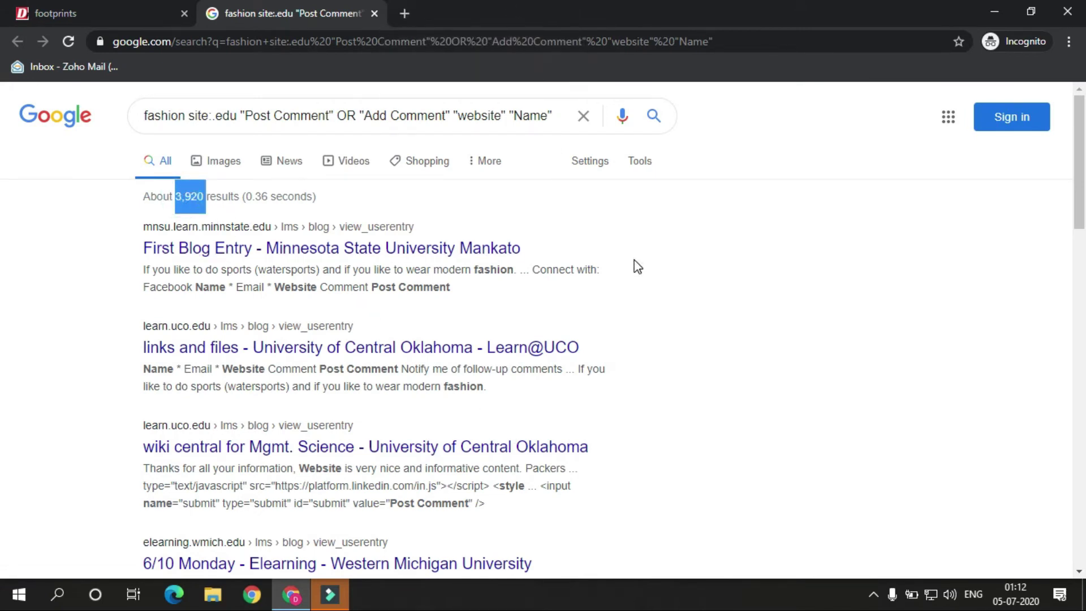
scroll(626, 277, down, 1)
scroll(495, 311, down, 2)
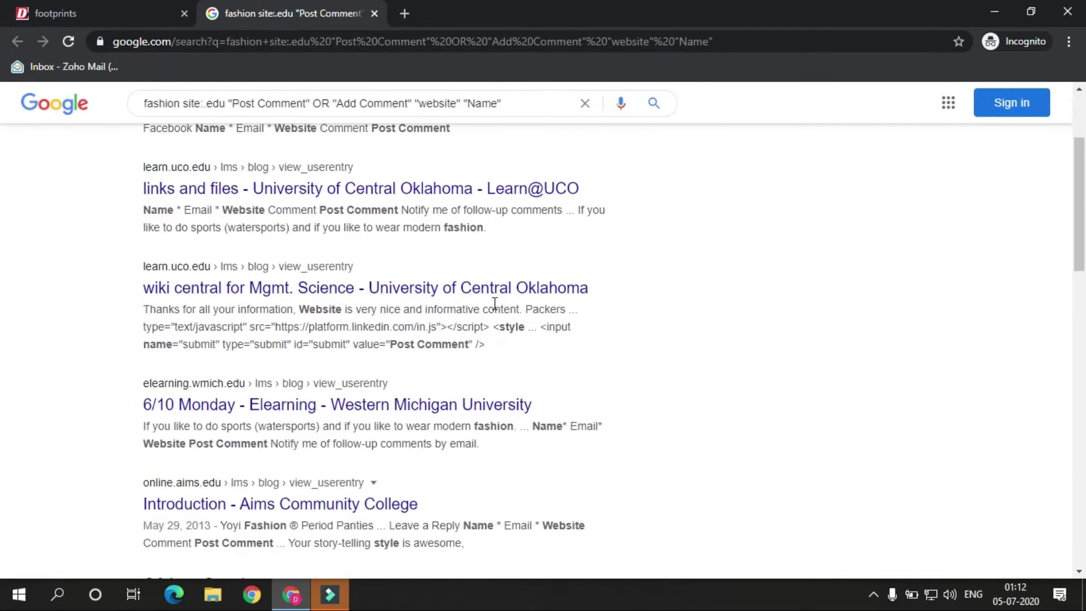
scroll(368, 307, up, 3)
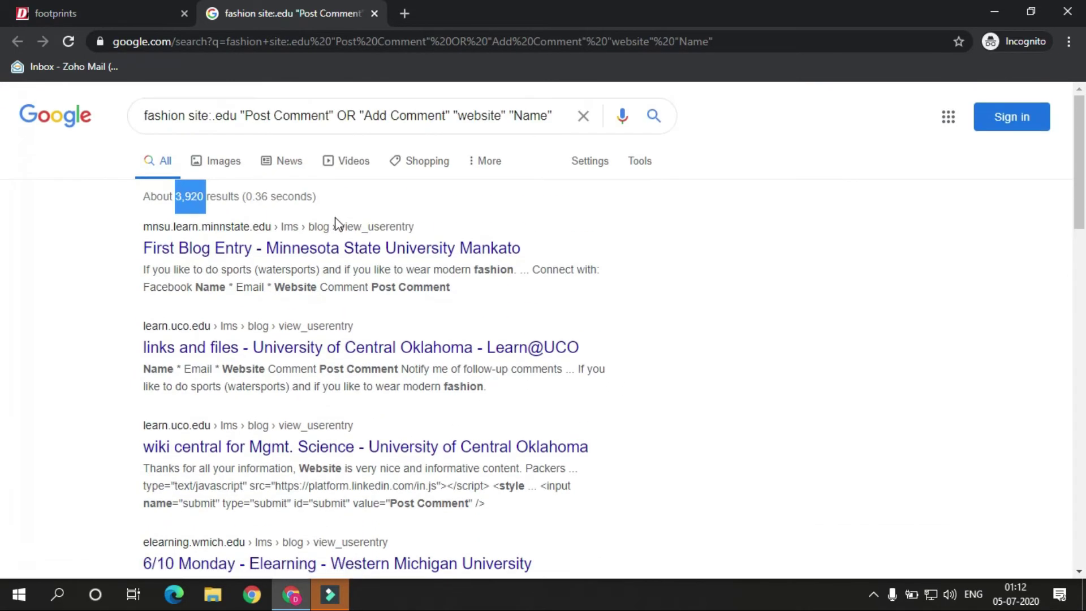
Search the .edu category again with sub-category Scholarship page and link filter Find Scholarship page, and look through the Google results.
click(150, 8)
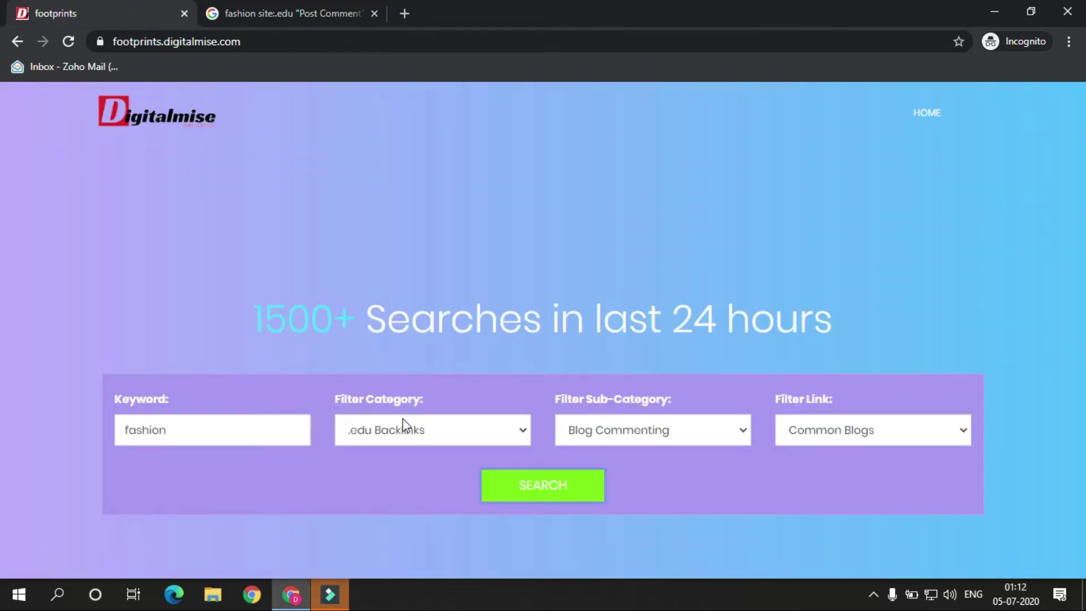
click(586, 433)
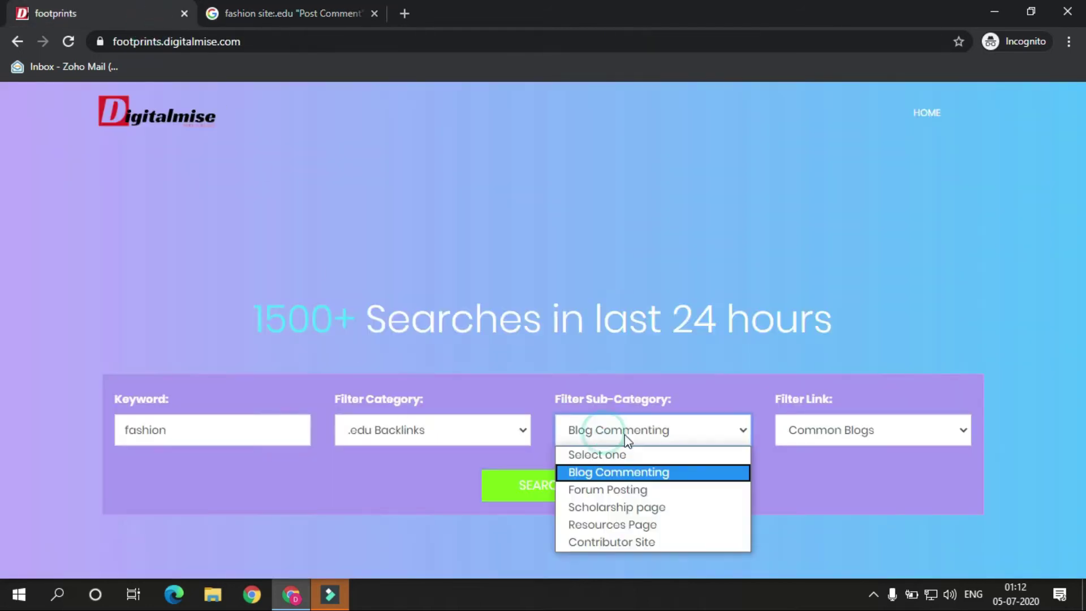
click(648, 507)
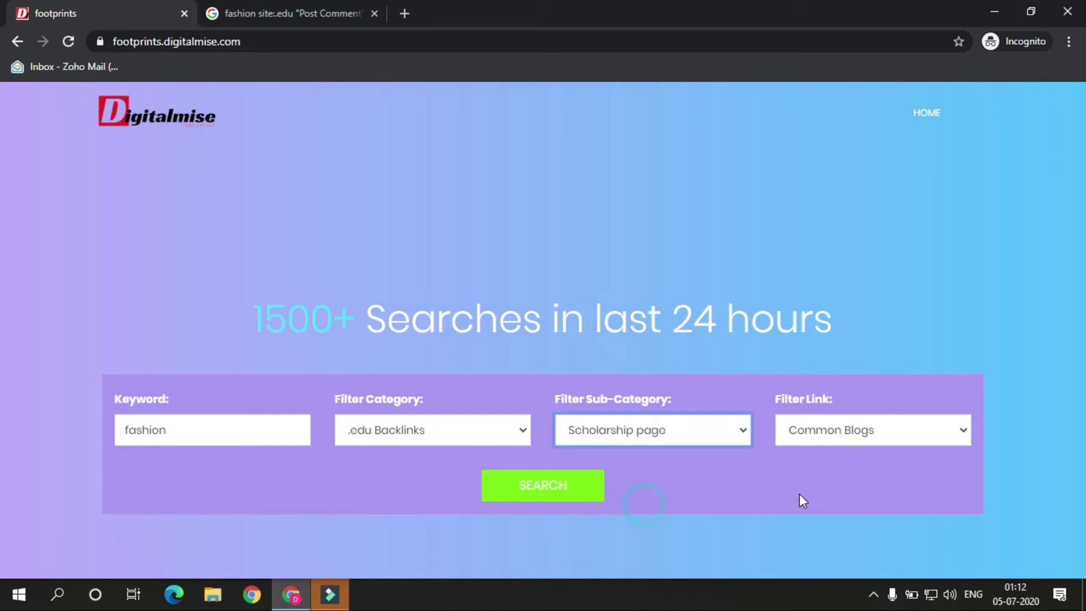
click(841, 441)
click(852, 474)
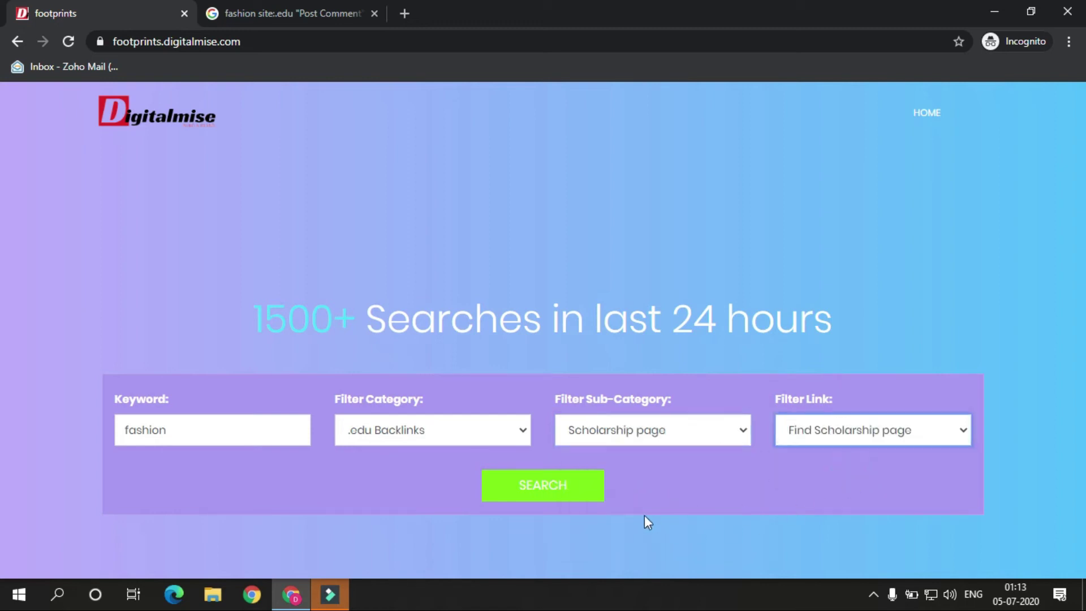
click(572, 490)
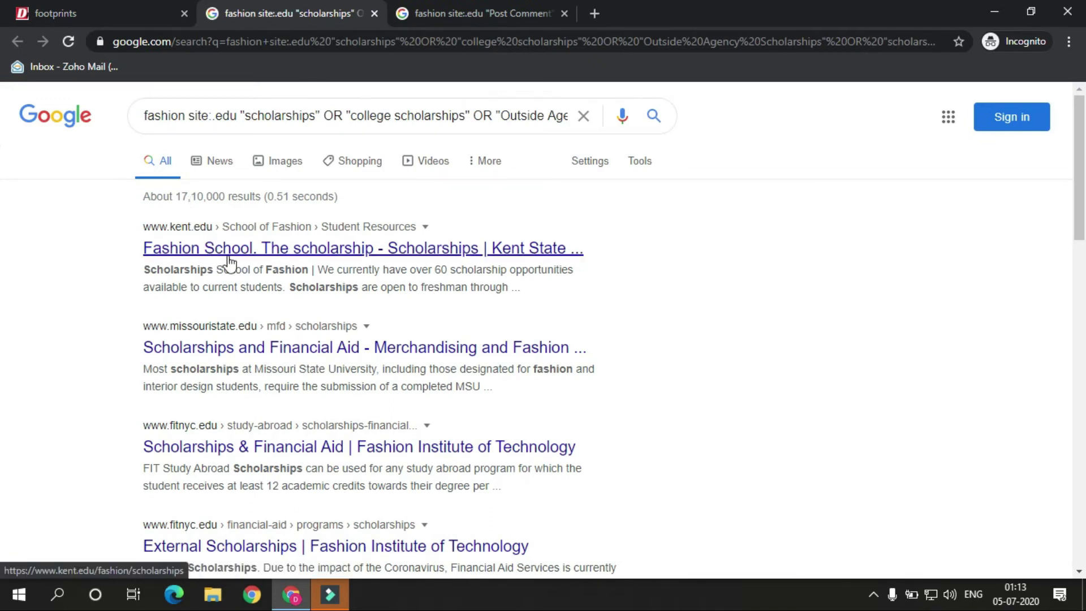
scroll(259, 290, down, 2)
scroll(260, 294, down, 2)
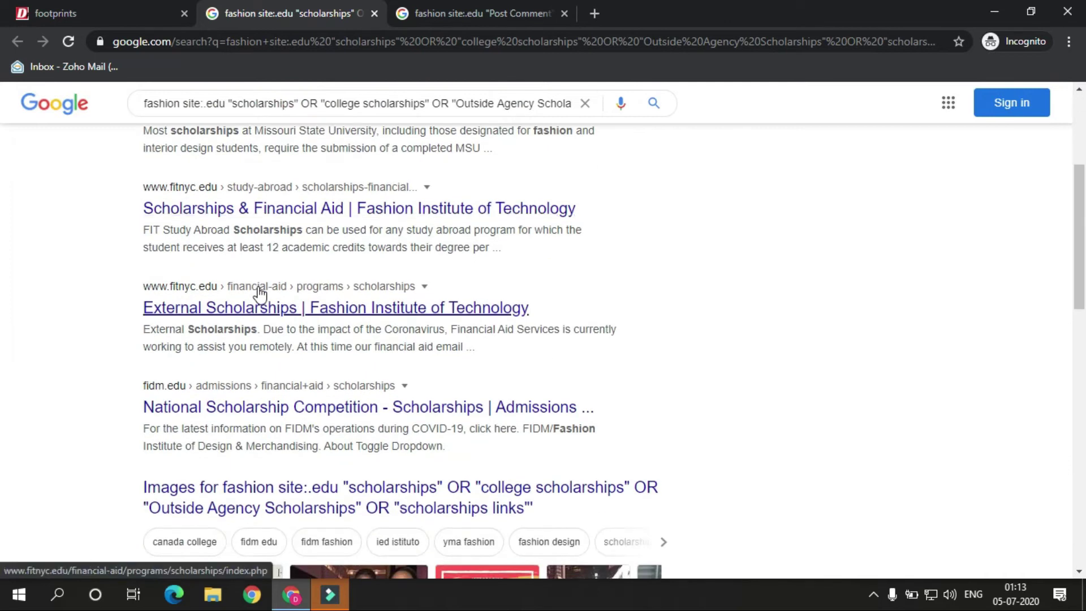
scroll(259, 294, down, 1)
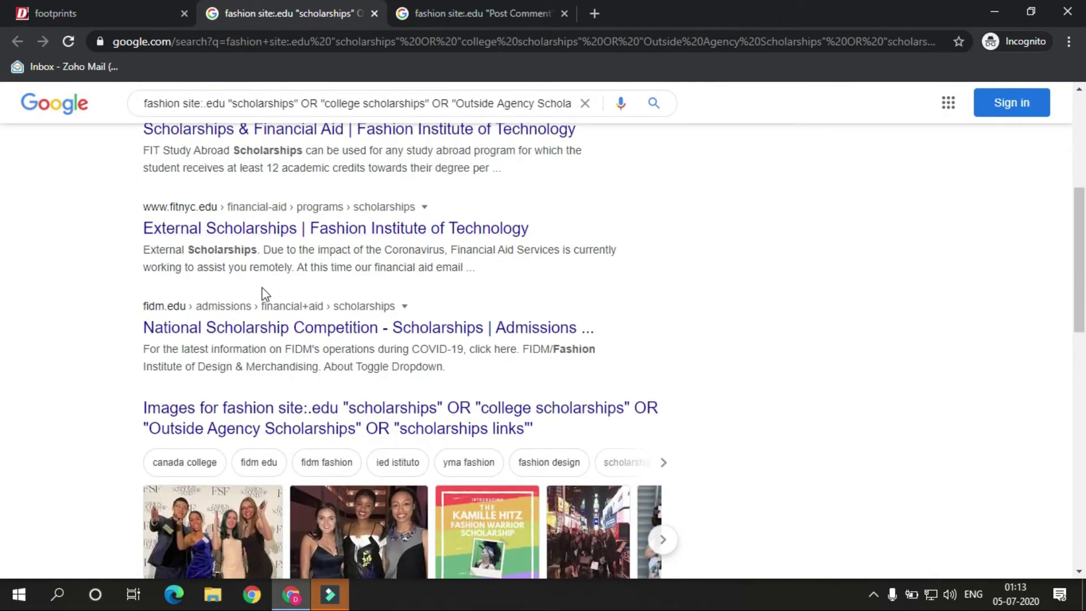
Set the footprints form's category to .gov Backlinks, the sub-category to Forum Posting and the link filter to phpBB Forum.
click(113, 5)
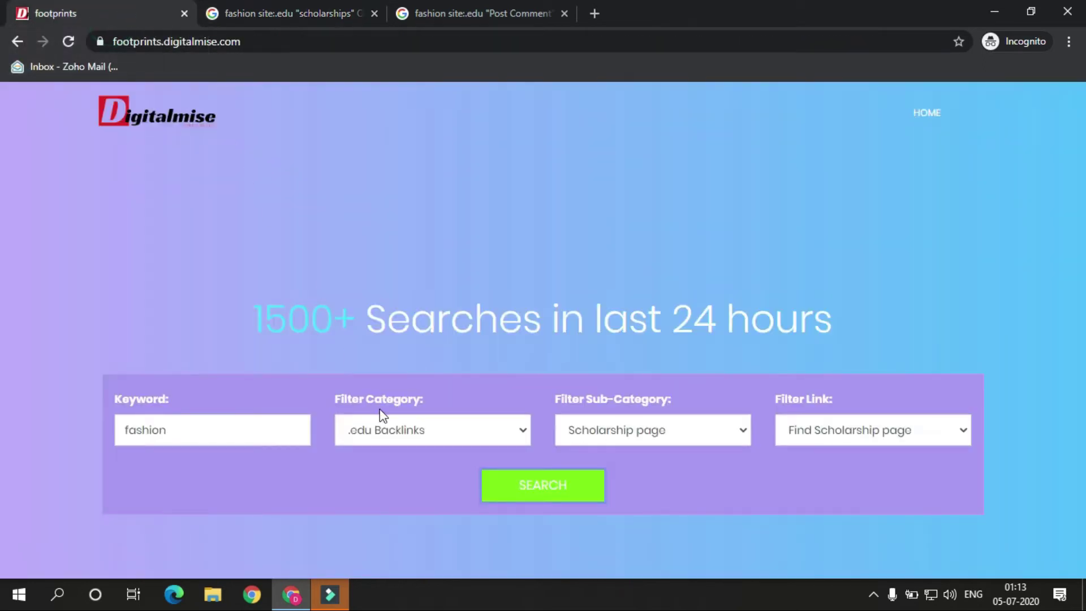
click(407, 436)
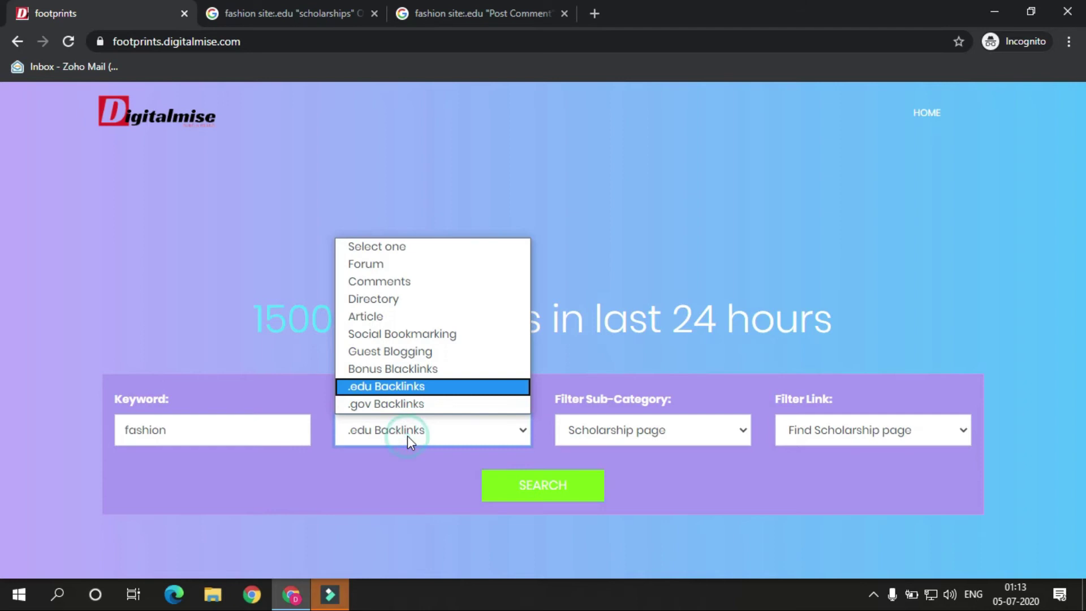
click(406, 405)
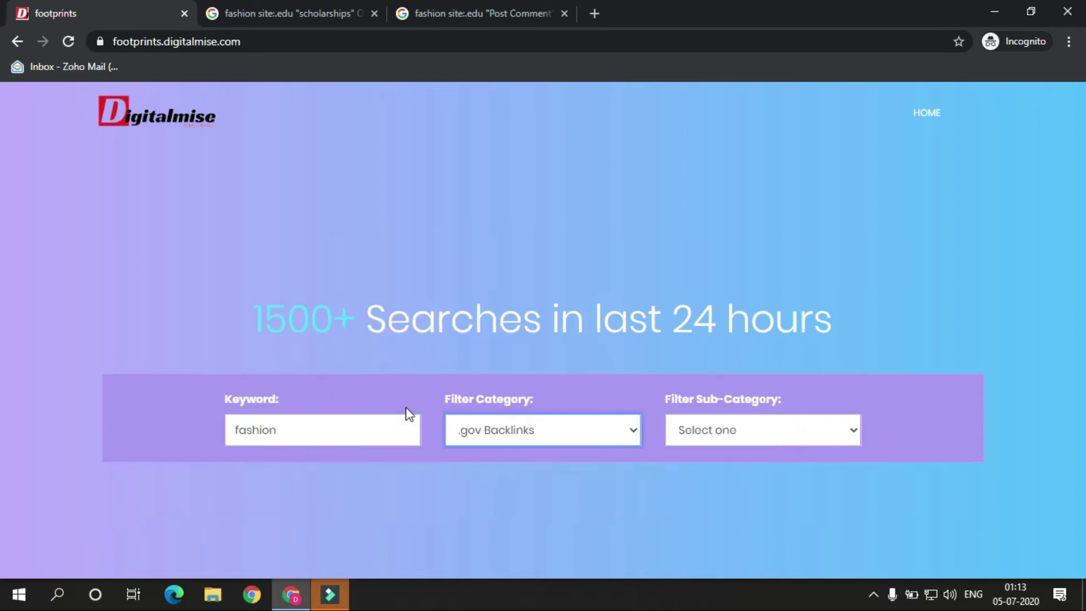
click(713, 433)
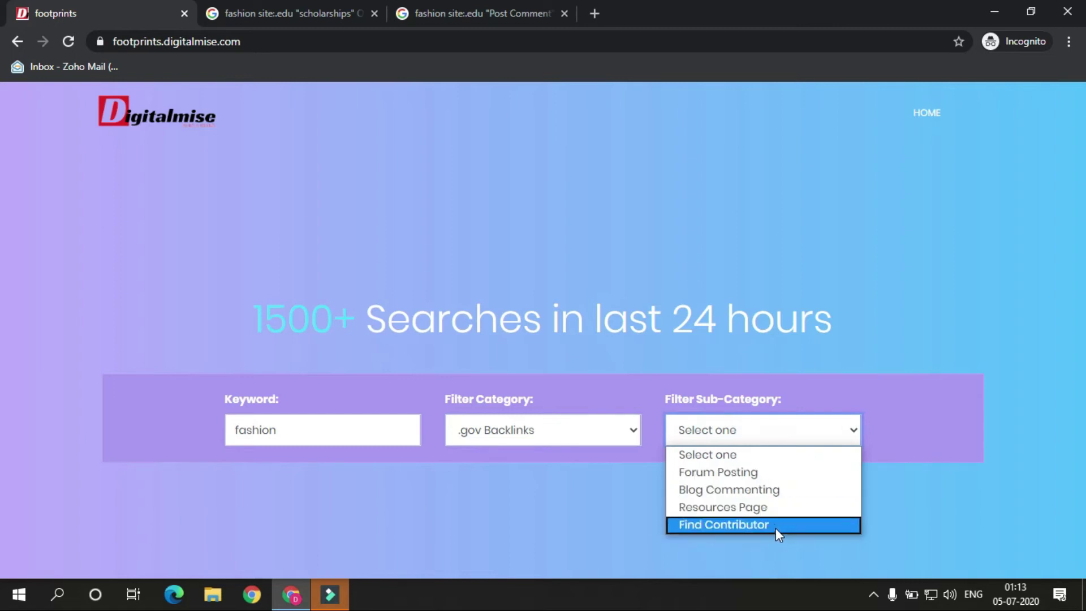
click(740, 474)
click(792, 436)
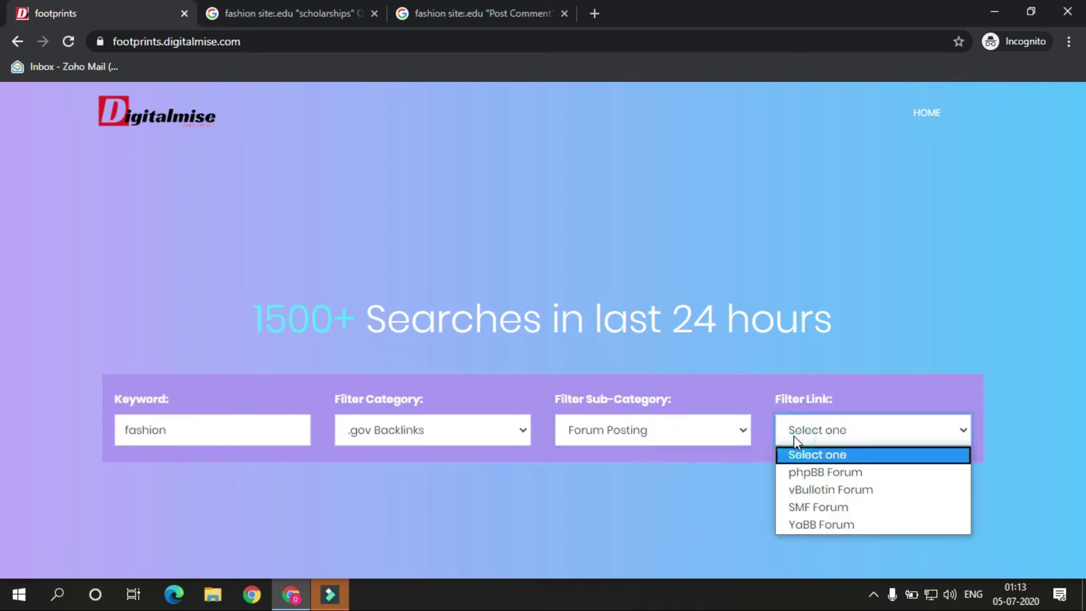
click(825, 475)
Clear the keyword and run the .gov phpBB forum search without one, checking the number of results.
double_click(174, 440)
key(BackSpace)
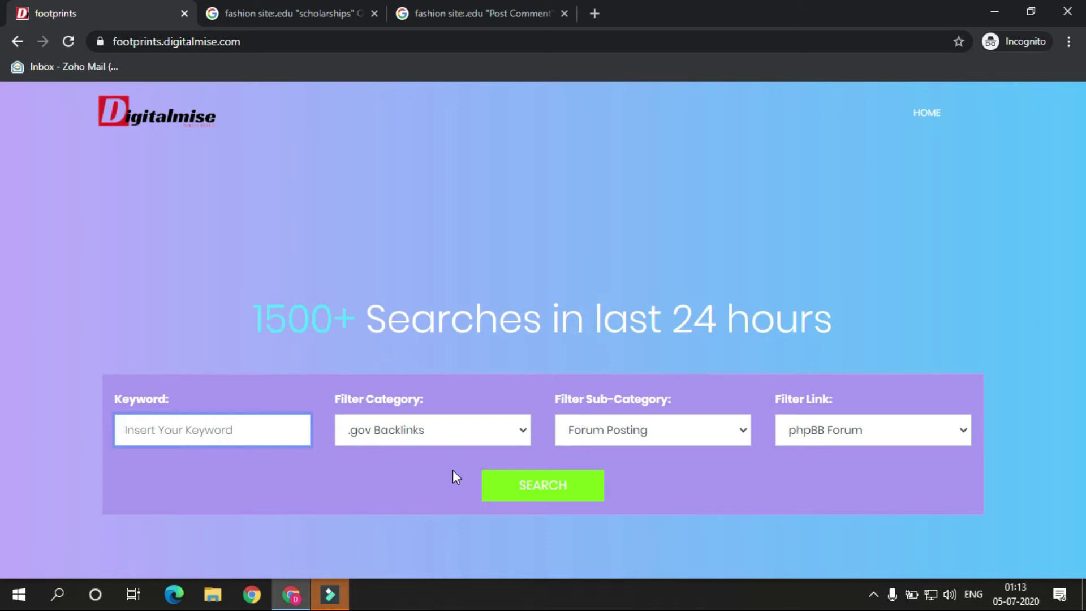
click(509, 489)
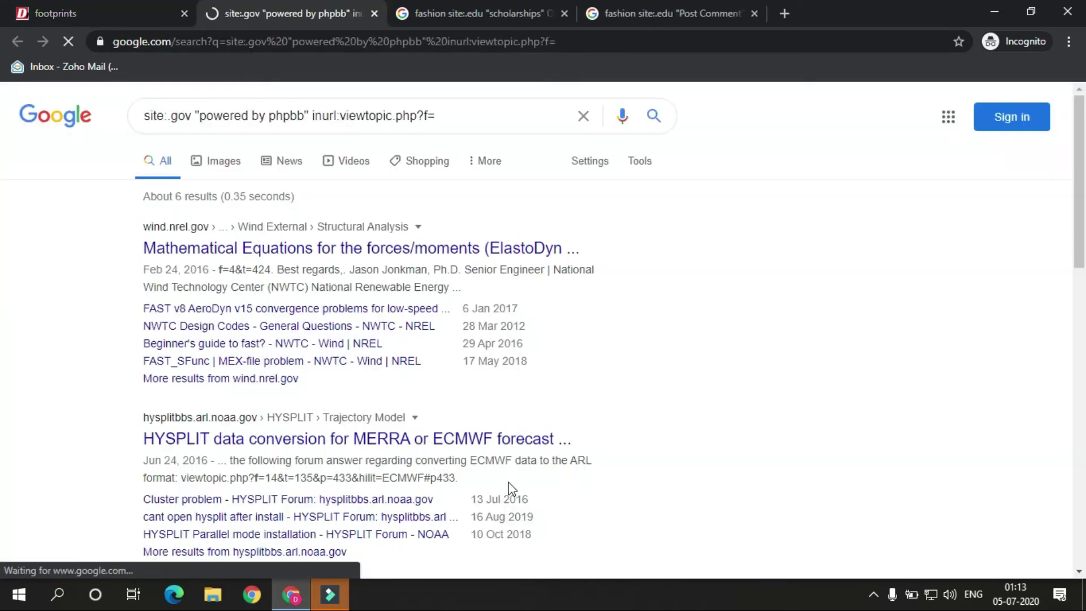
double_click(178, 196)
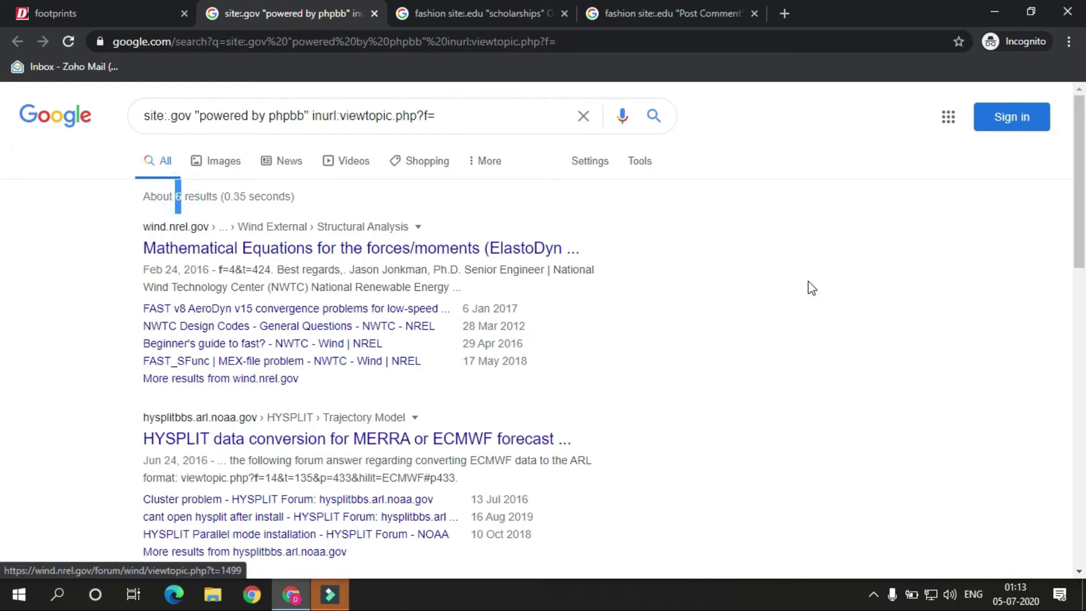
scroll(826, 285, down, 1)
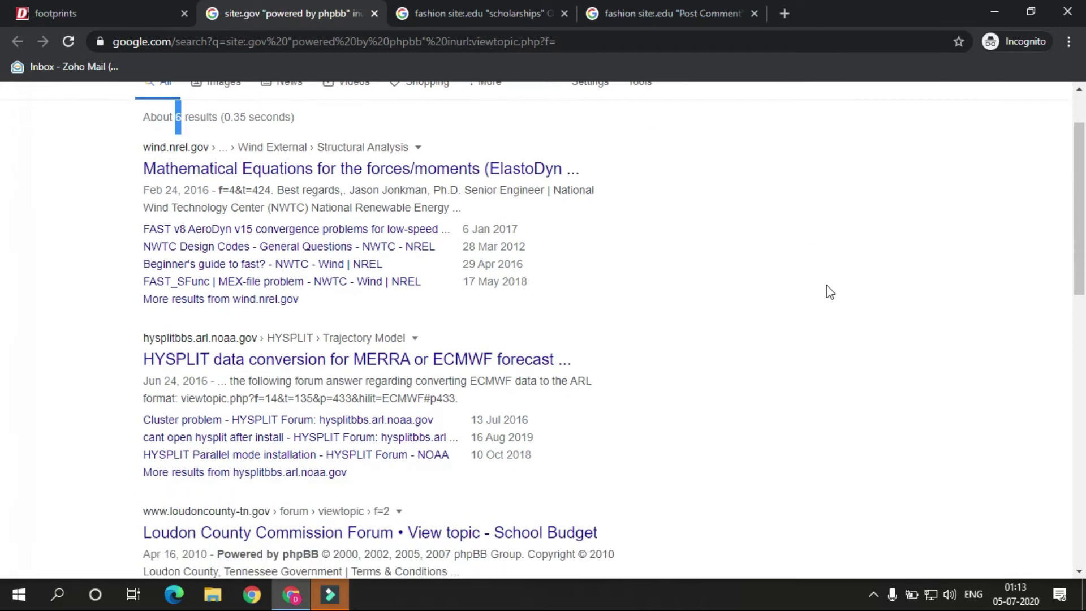
Rerun the .gov Forum Posting search from the footprints form with the link filter set to vBulletin Forum.
click(130, 13)
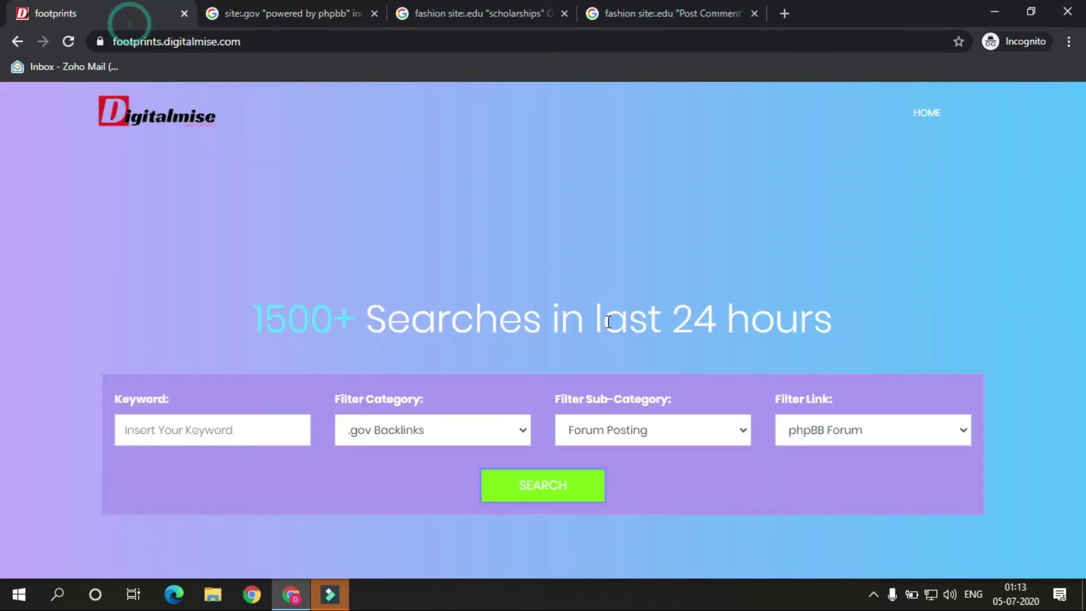
click(860, 439)
click(831, 490)
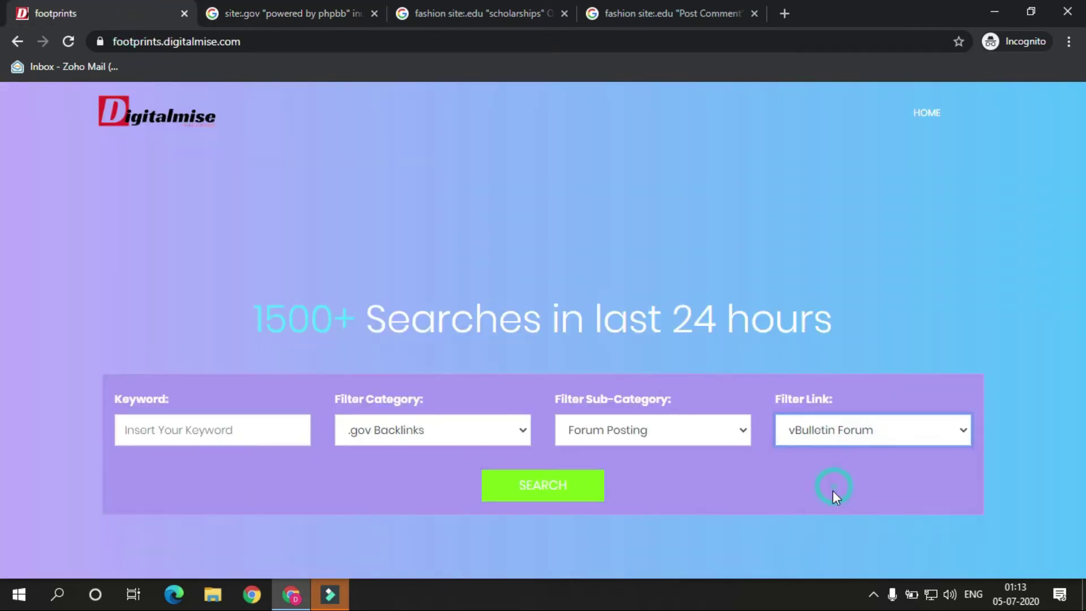
click(577, 492)
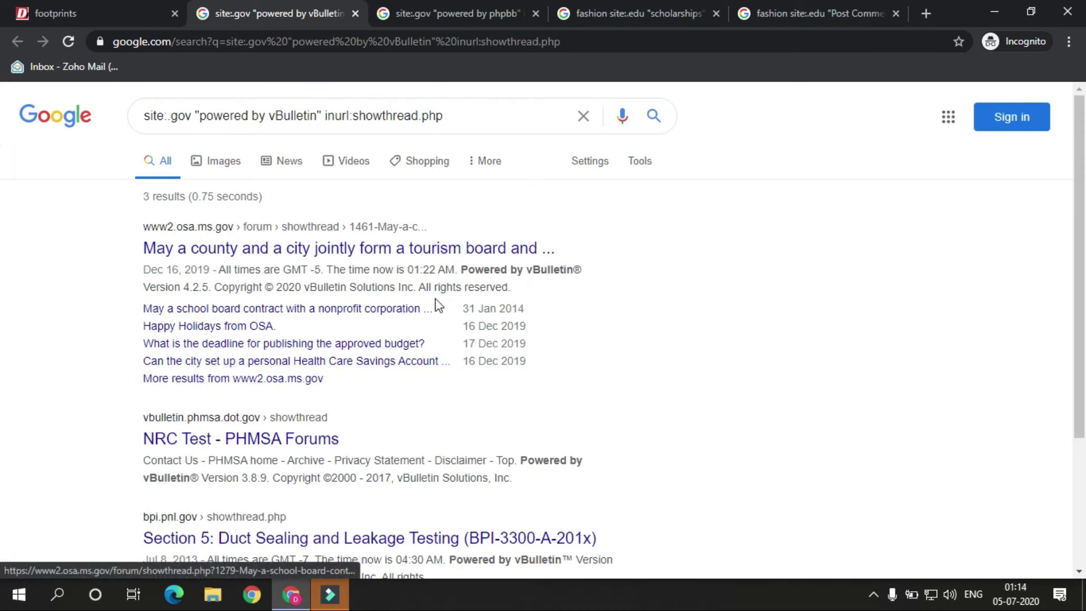
Change the region in Google's search settings to United States and save the preferences.
click(588, 171)
click(598, 186)
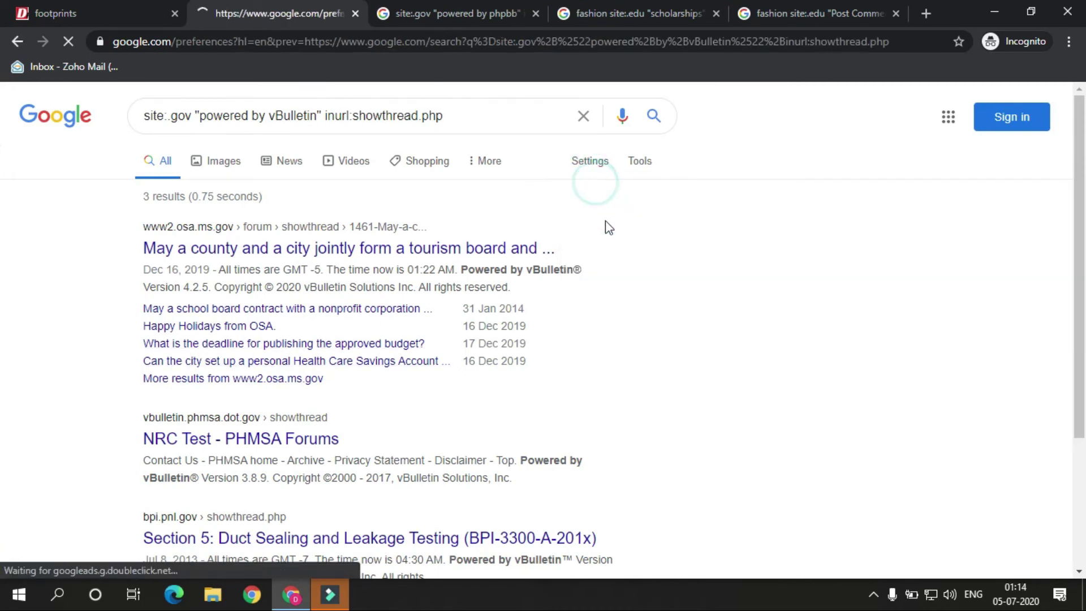
scroll(608, 240, down, 5)
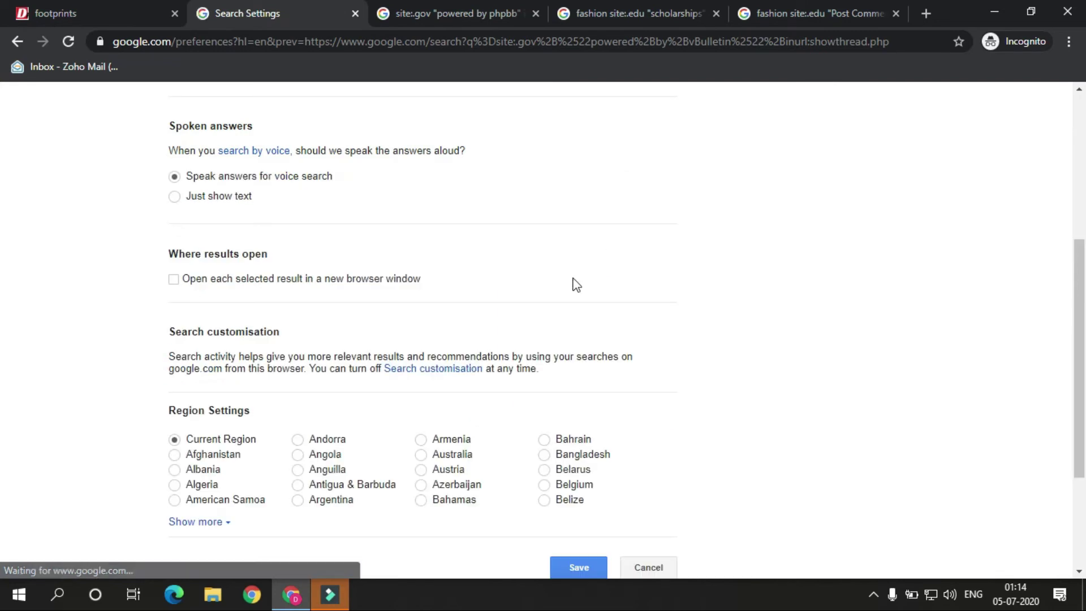
scroll(430, 334, down, 2)
click(219, 344)
scroll(836, 308, down, 15)
click(588, 329)
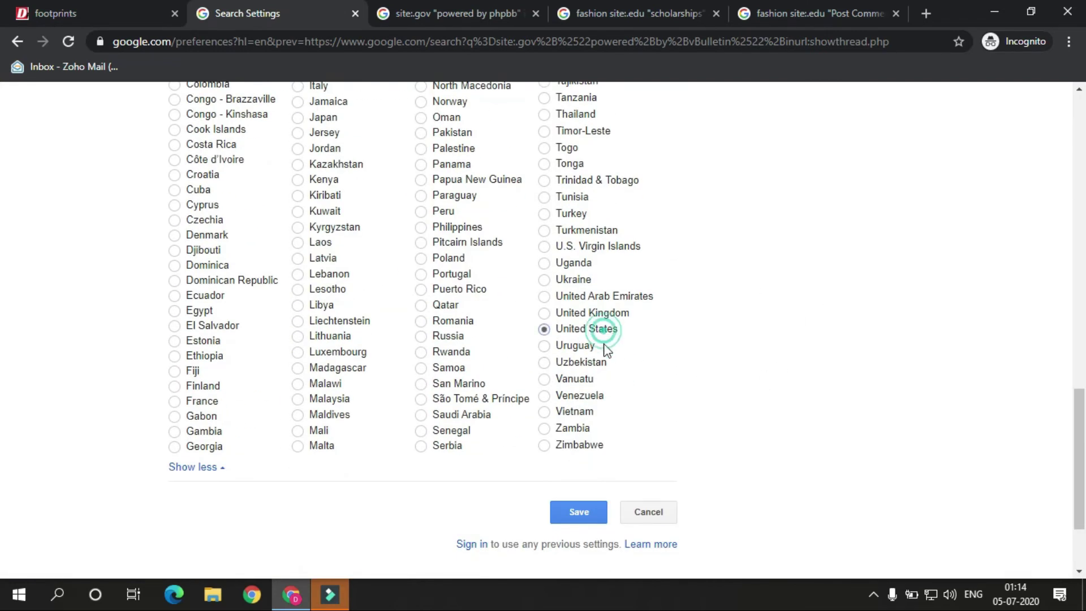
click(578, 512)
key(Return)
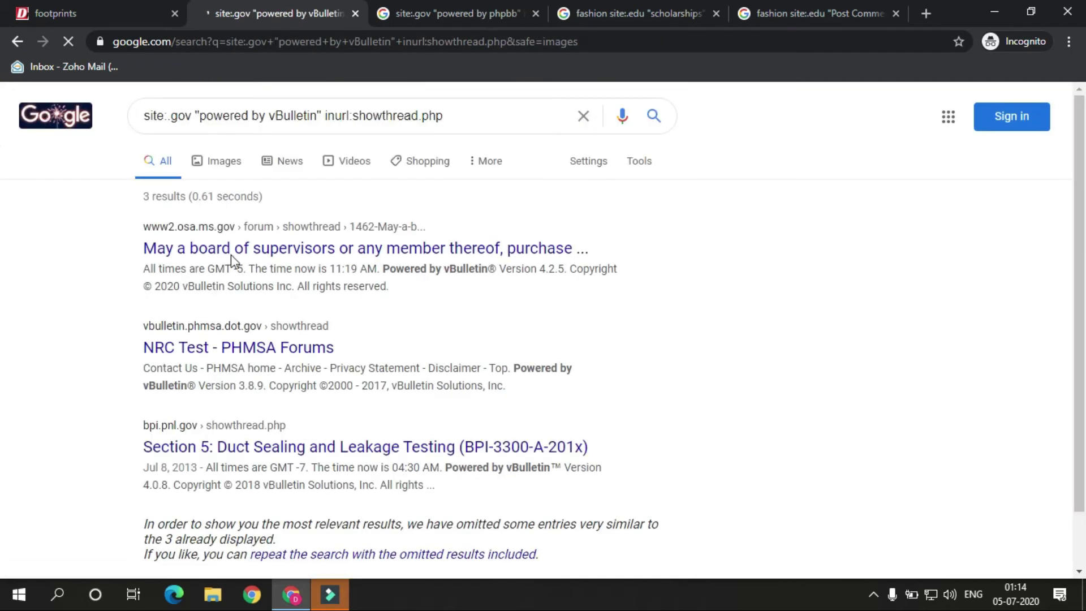
Run a footprints search for category Guest Blogging, sub-category Want to Write and link filter Find Blog, without a keyword.
click(75, 9)
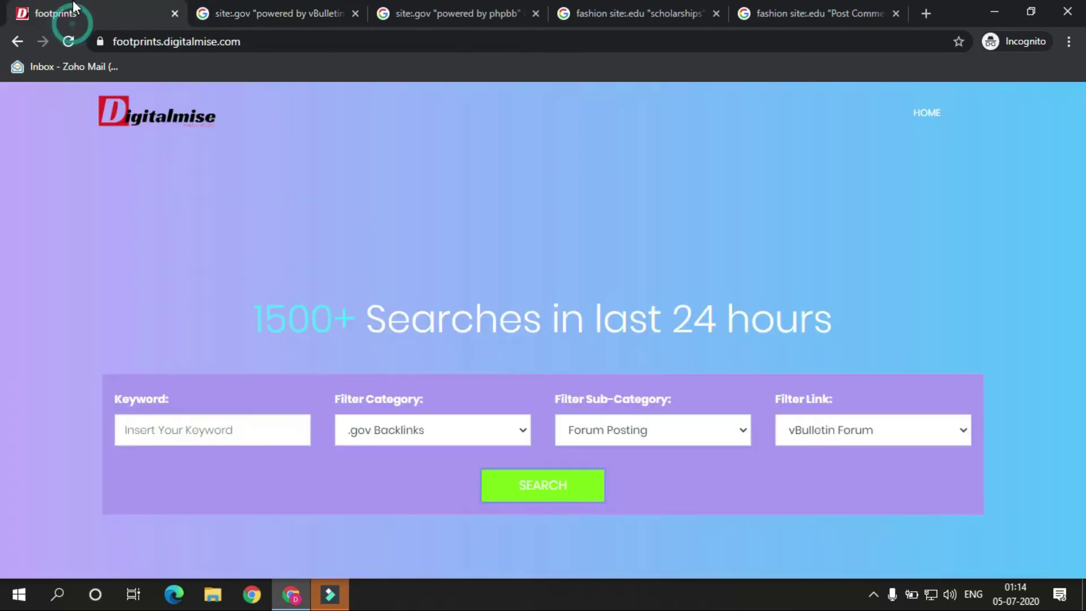
click(484, 436)
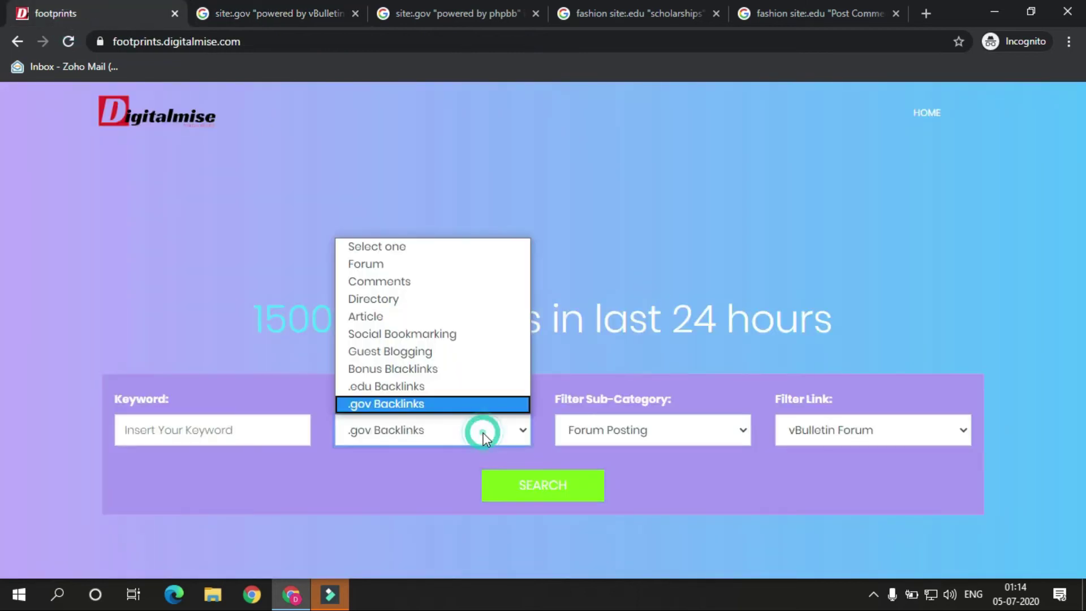
click(419, 353)
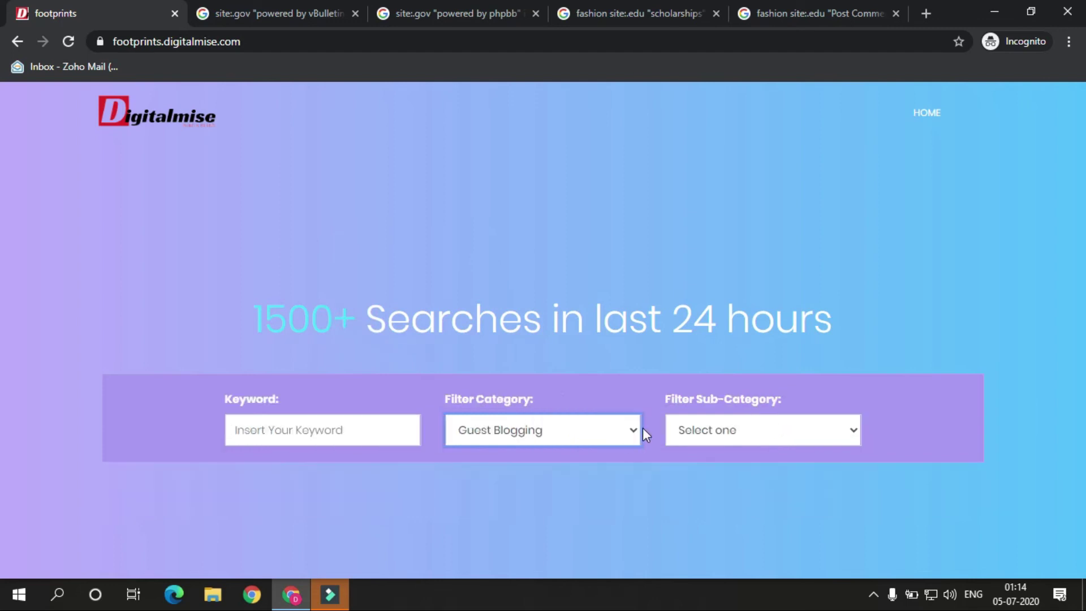
click(711, 429)
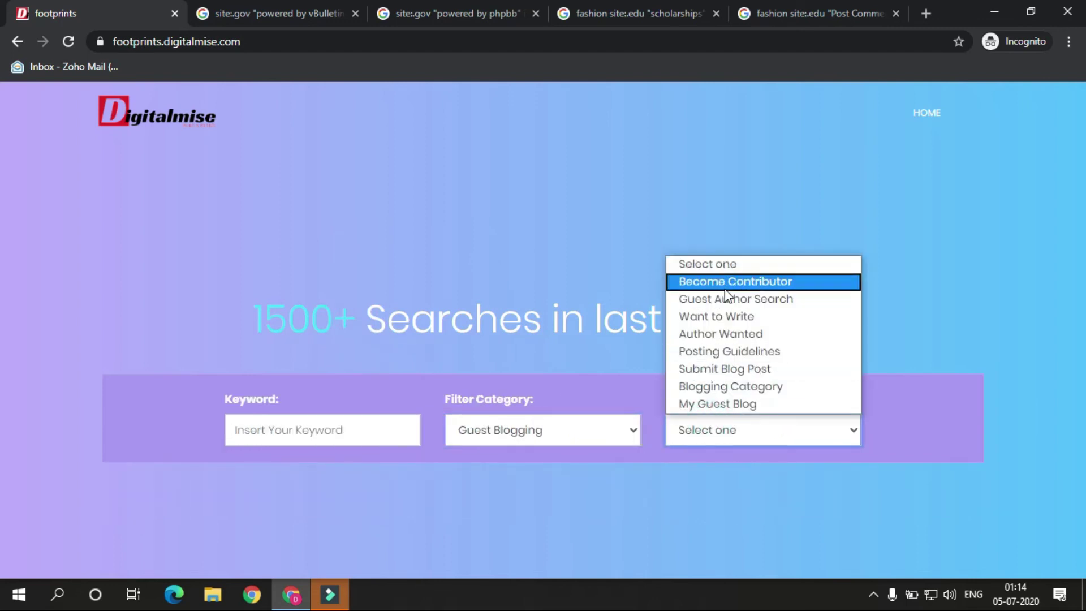
click(747, 316)
click(829, 429)
click(836, 474)
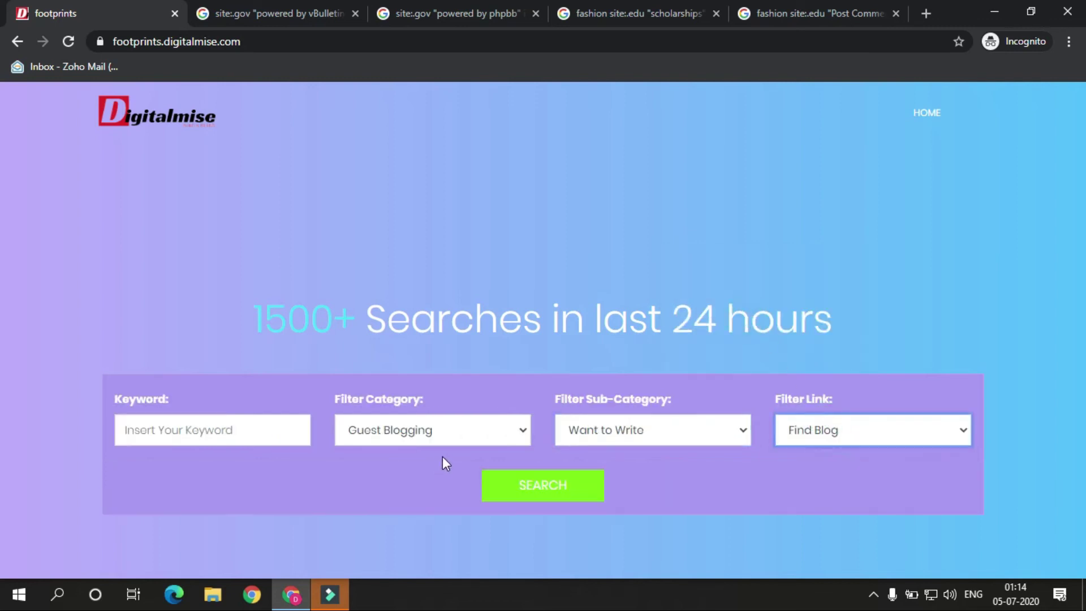
click(549, 490)
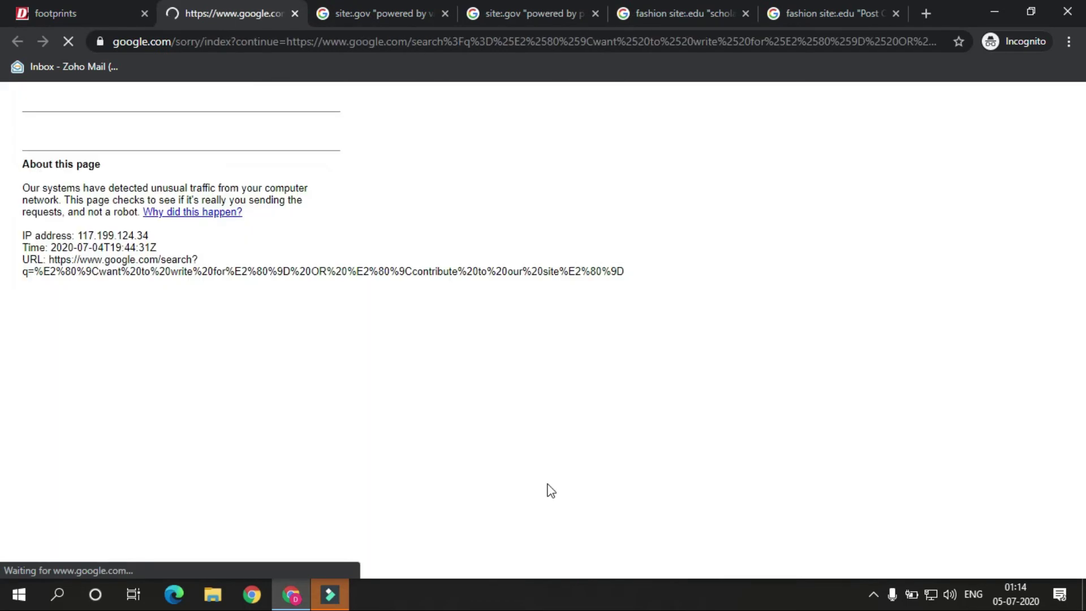
Complete the robot check by selecting all images with tractors, and look through the guest blogging results.
click(96, 166)
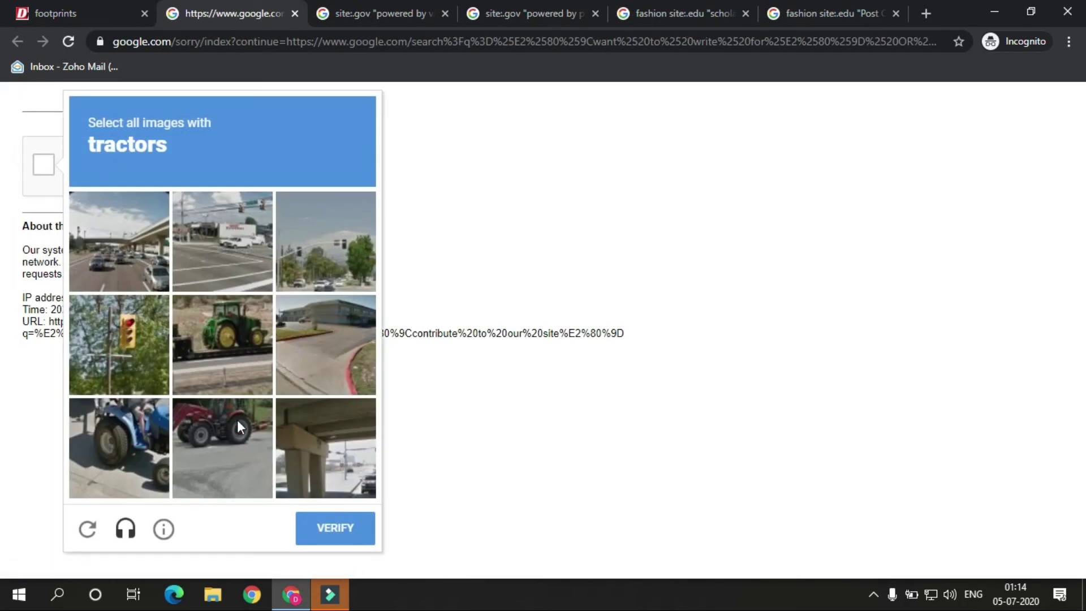
click(236, 423)
click(141, 441)
click(206, 351)
click(341, 533)
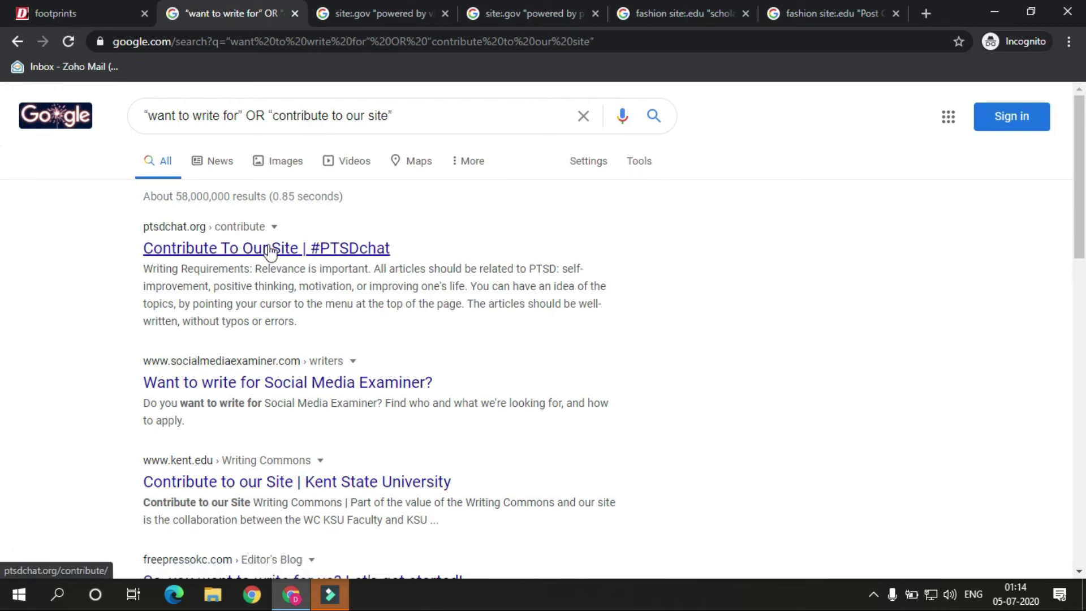
scroll(284, 300, down, 3)
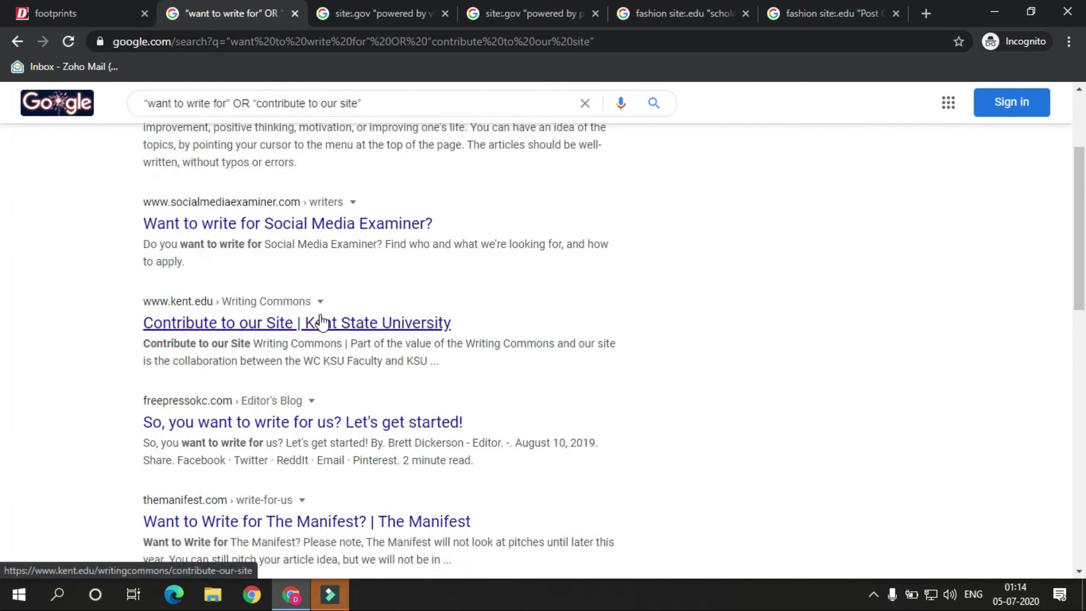
Set the footprints form's category to Forum, the sub-category to vBulletin and the link filter to Posting.
click(113, 8)
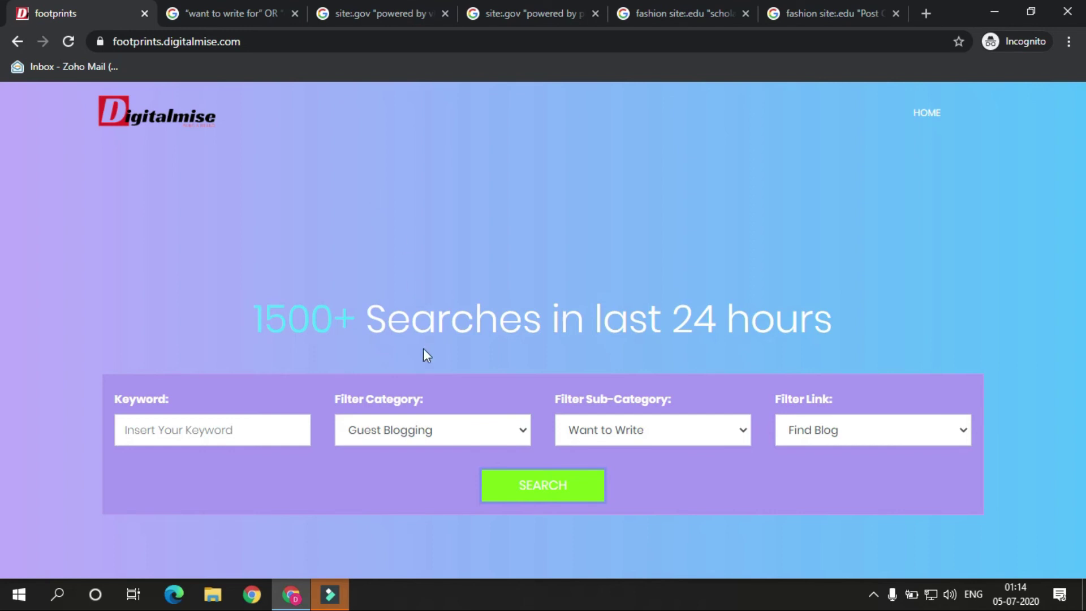
click(442, 440)
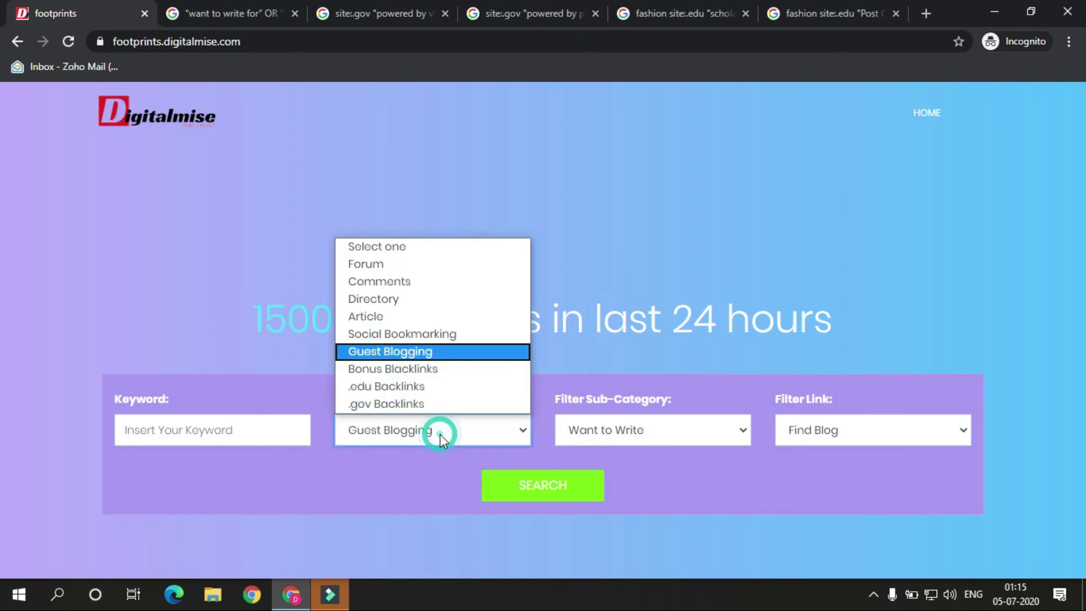
click(389, 265)
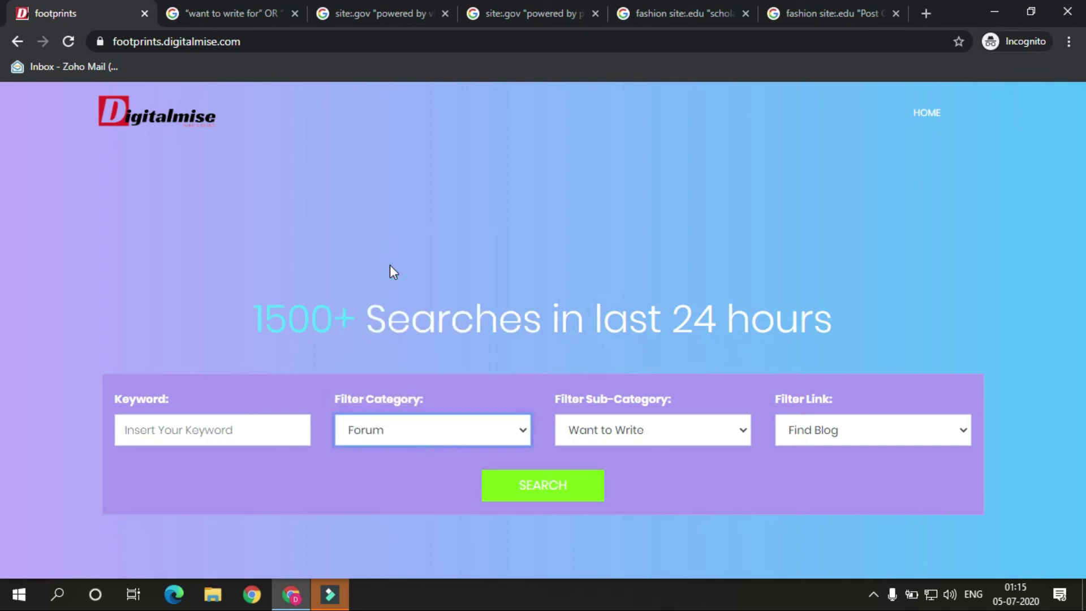
click(714, 430)
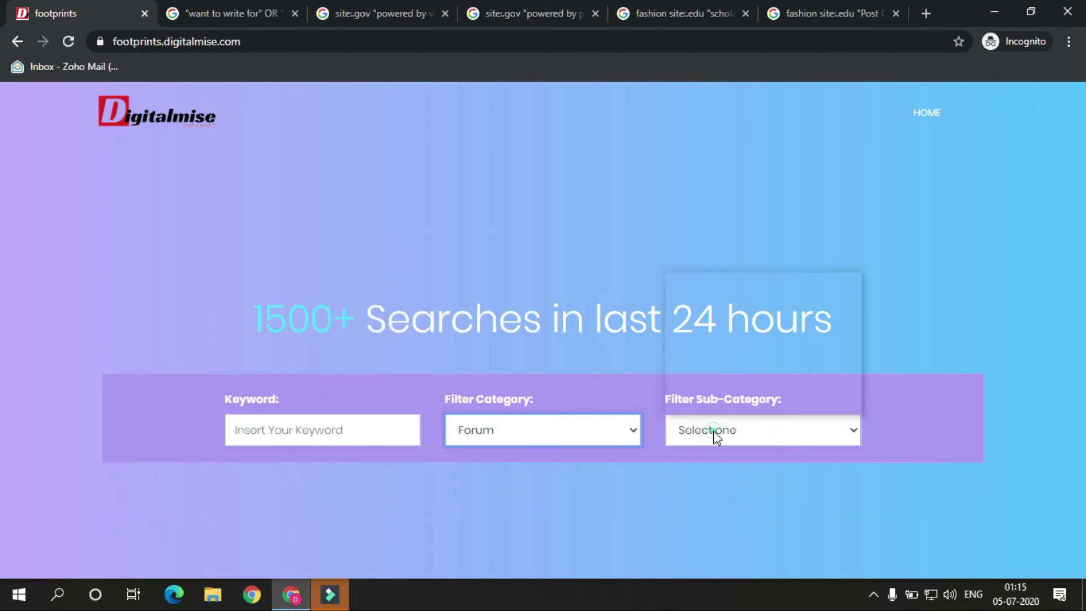
click(723, 320)
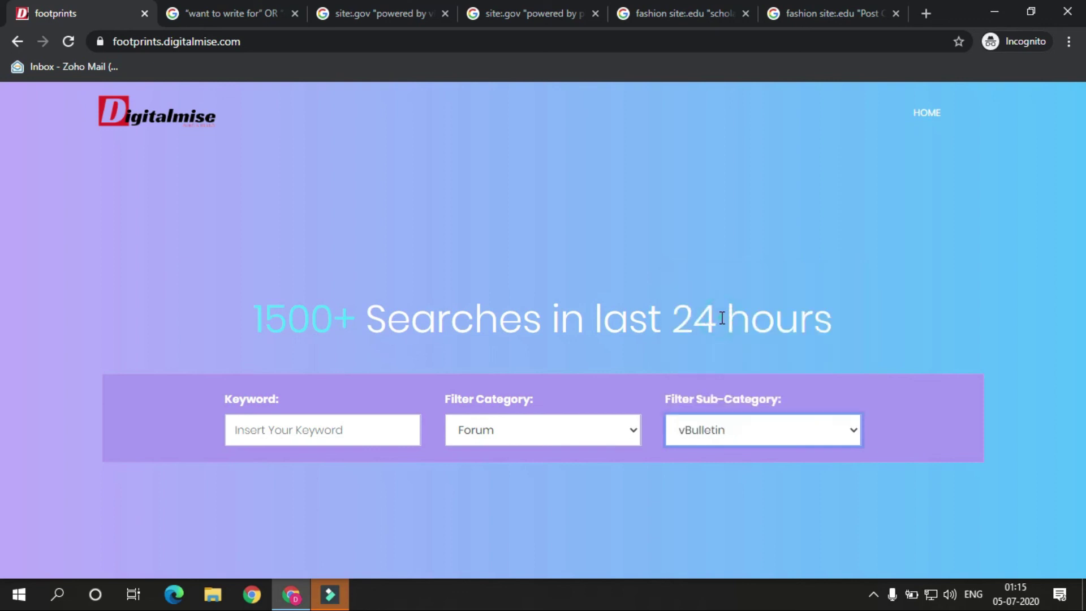
click(807, 430)
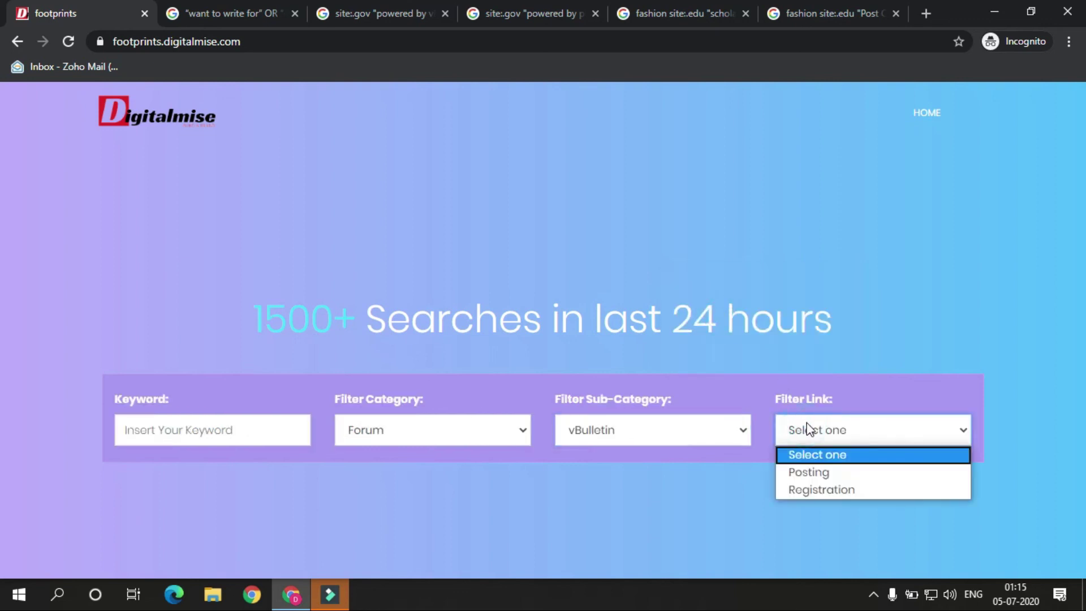
click(829, 476)
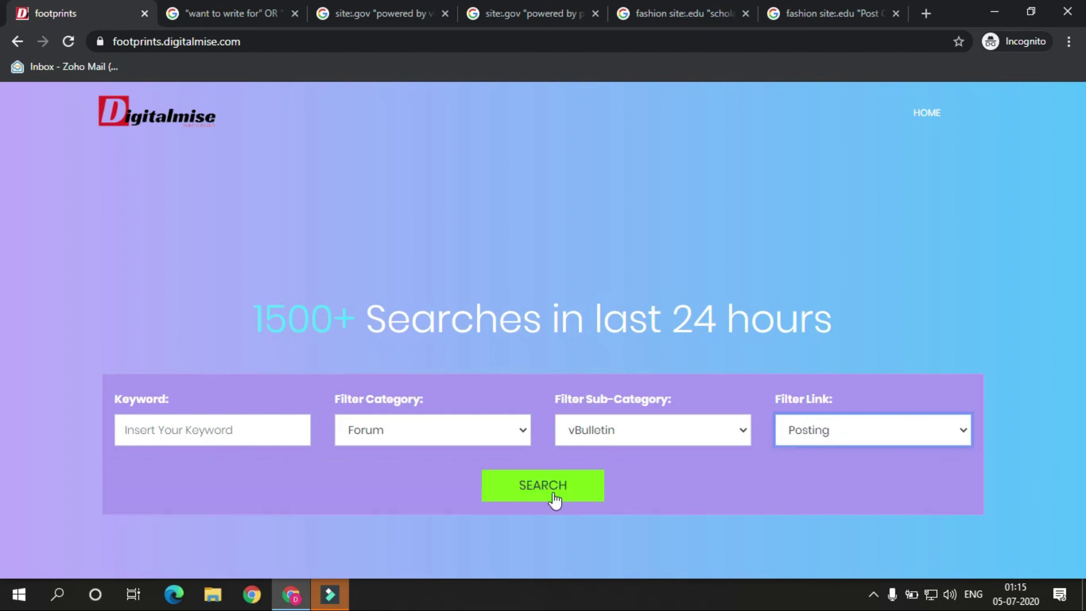
Run the vBulletin forum posting search, look through the Google results and close them to return to the footprints form.
click(553, 494)
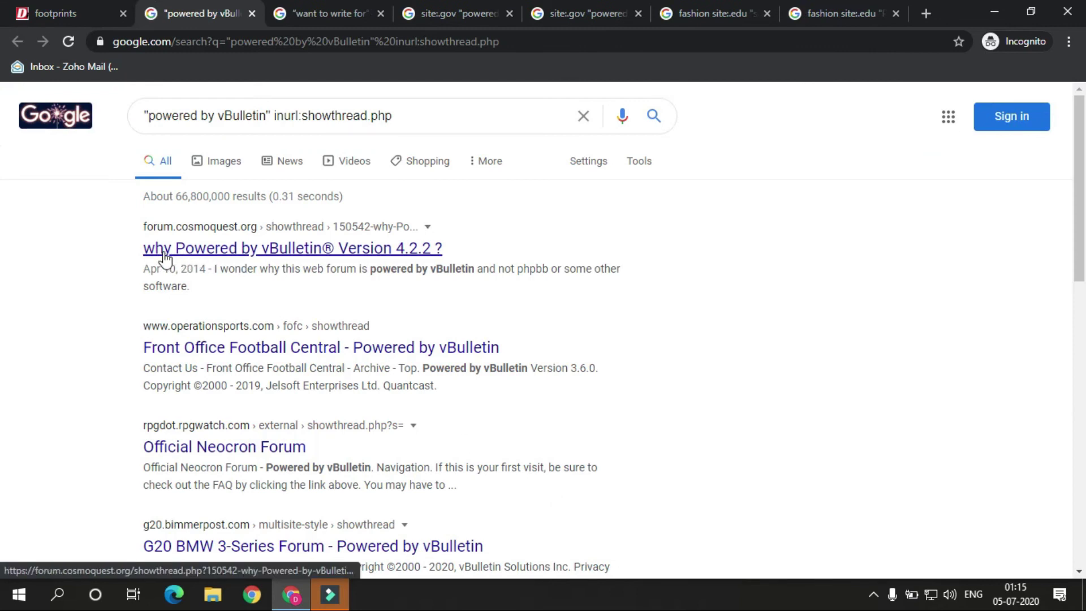
scroll(390, 248, down, 10)
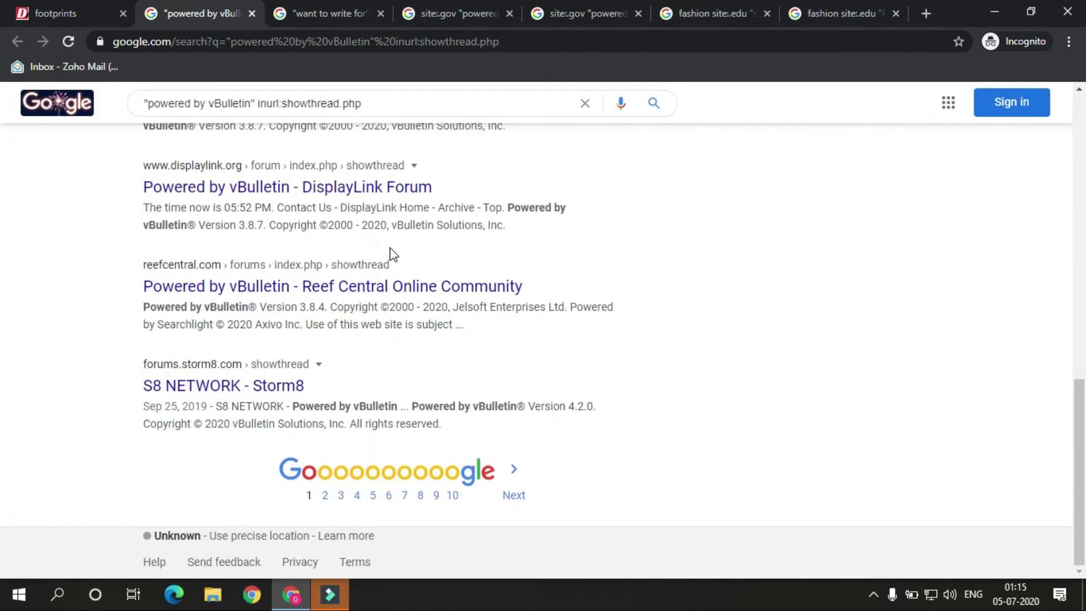
scroll(340, 226, up, 6)
middle_click(199, 8)
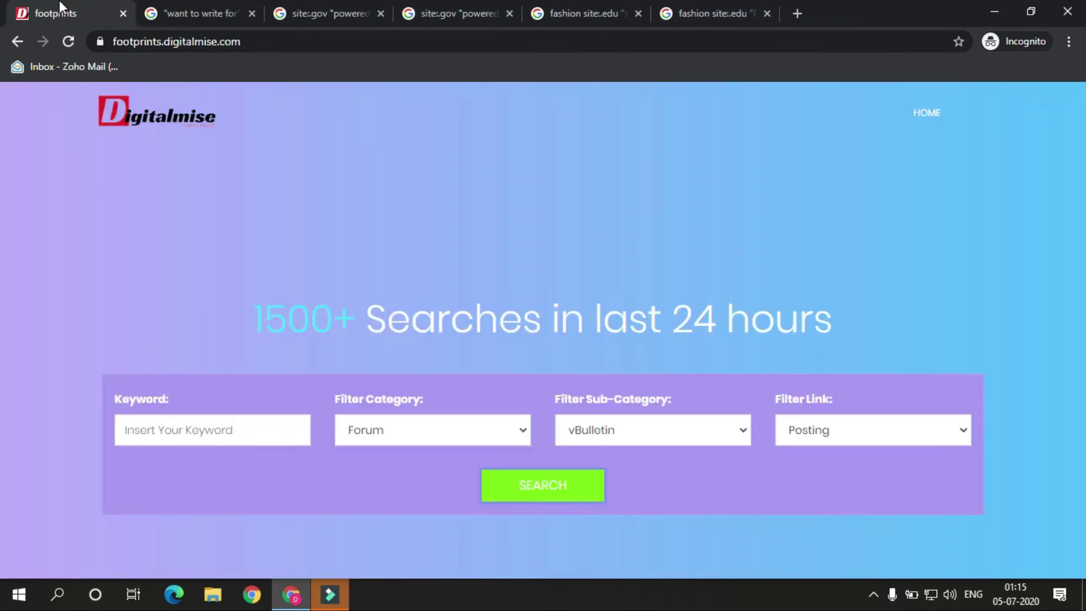